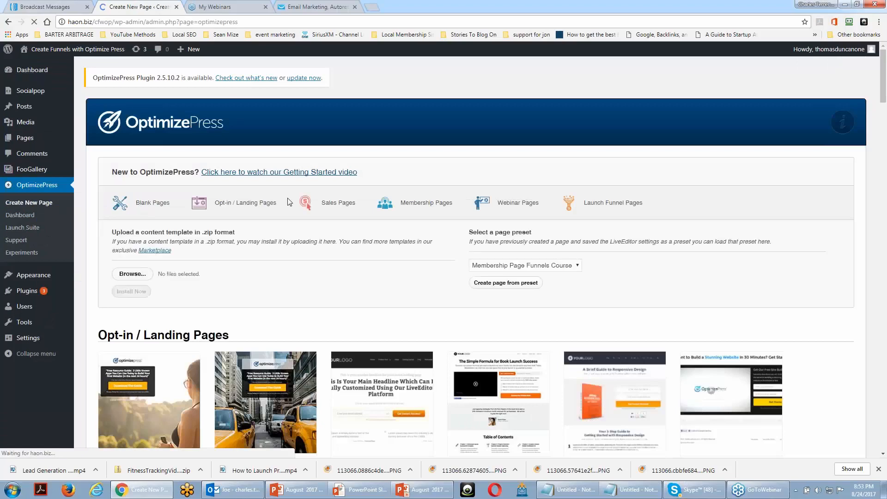
# Create a page named "test page" from the Clean Style Free Report Opt-in Page template
pyautogui.scroll(-3, 286, 198)
pyautogui.scroll(-1, 287, 198)
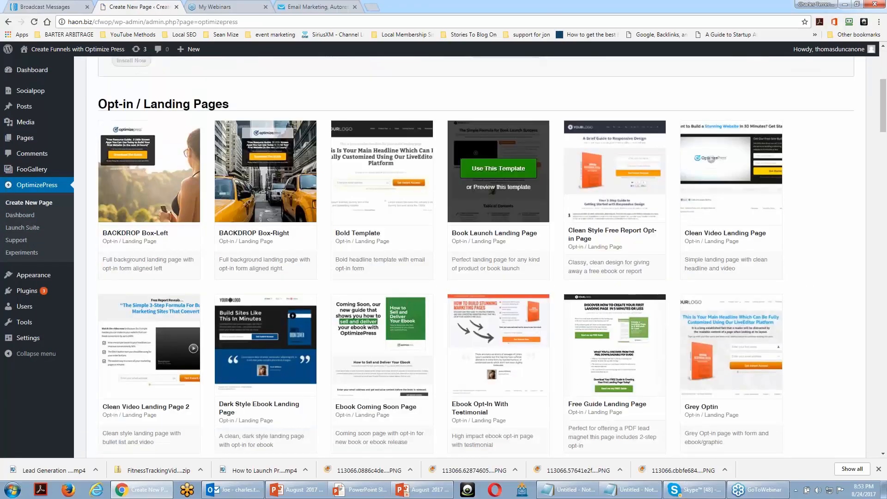
pyautogui.click(606, 174)
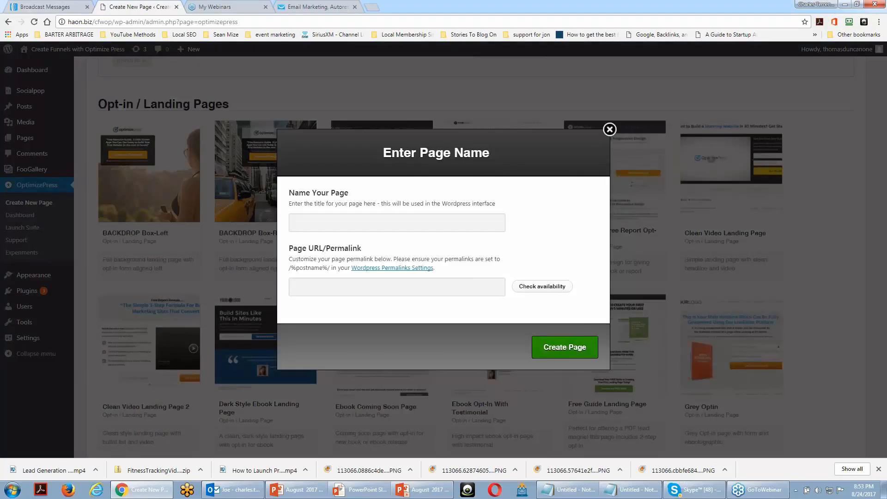
pyautogui.write('test page')
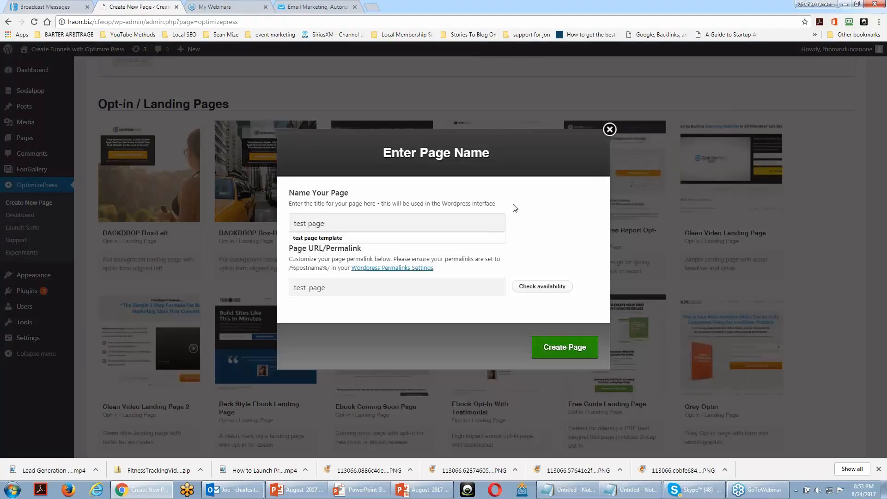
pyautogui.click(564, 347)
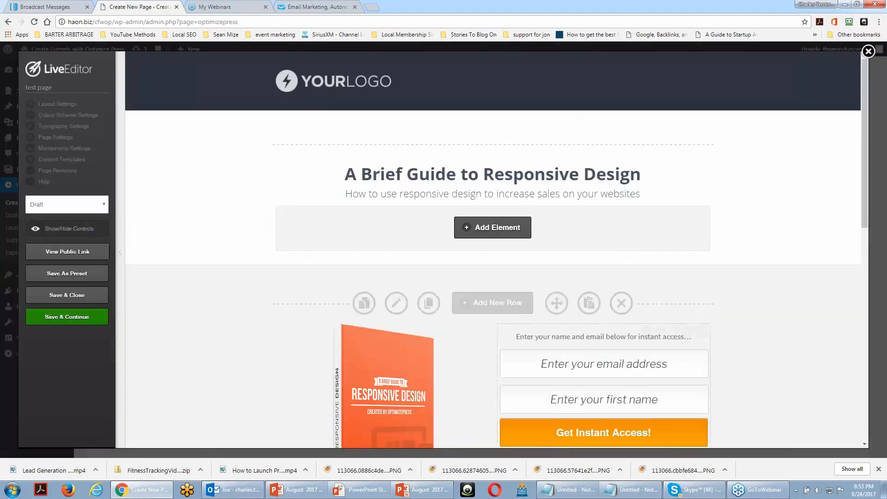
# Set the integration type of the landing page's opt-in box to GetResponse
pyautogui.scroll(-1, 733, 193)
pyautogui.scroll(-3, 733, 192)
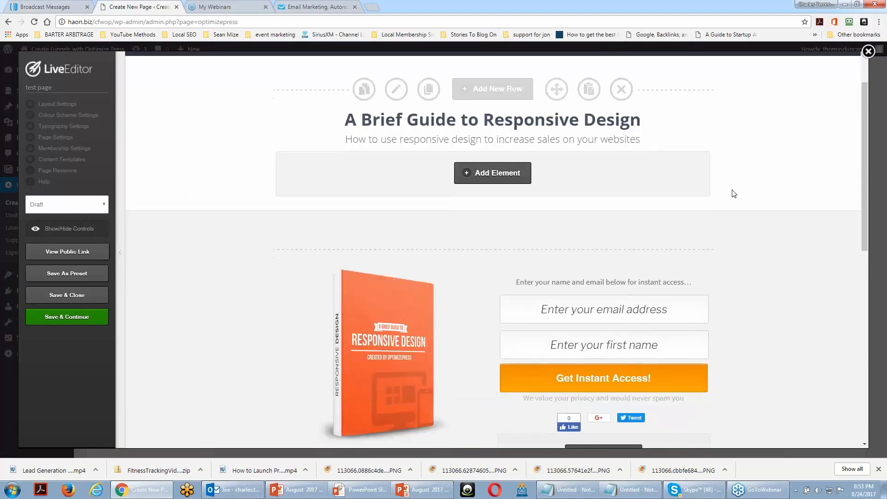
pyautogui.scroll(2, 719, 192)
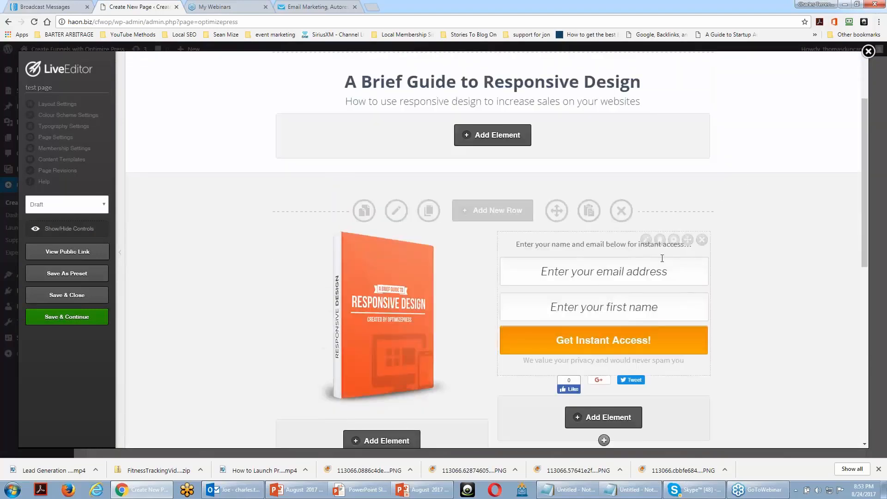
pyautogui.click(646, 240)
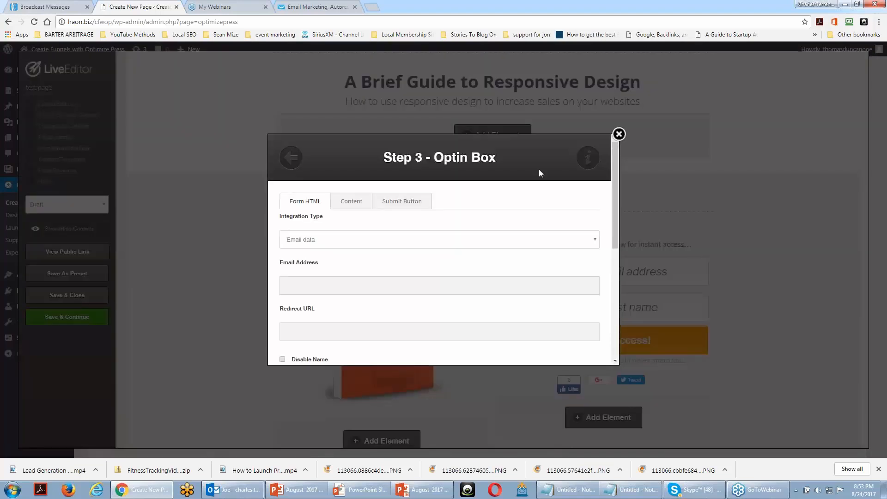
pyautogui.click(353, 204)
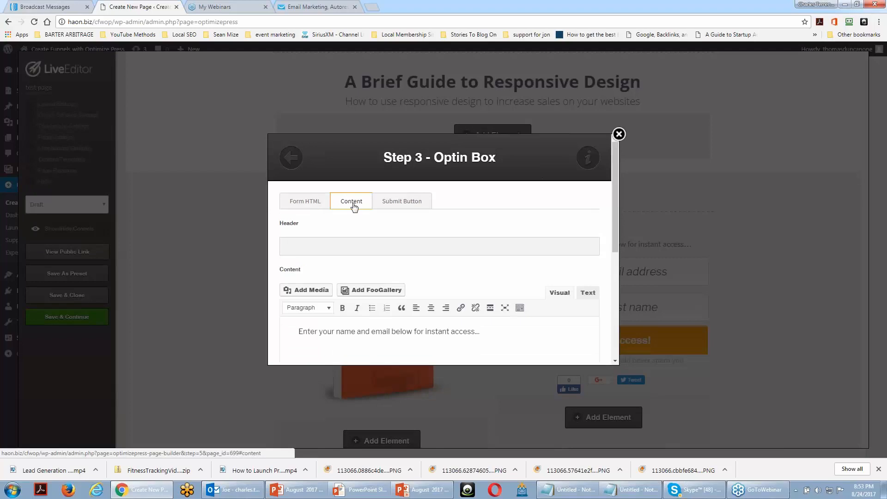
pyautogui.click(295, 204)
pyautogui.click(451, 243)
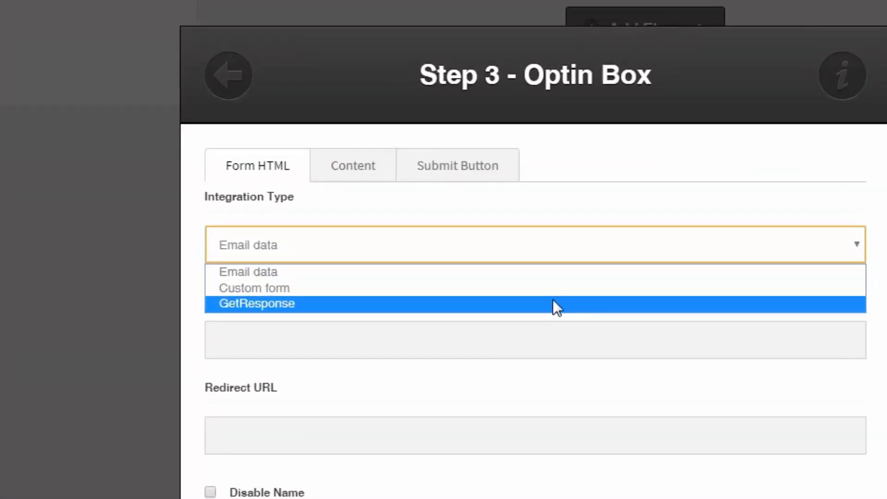
pyautogui.click(552, 299)
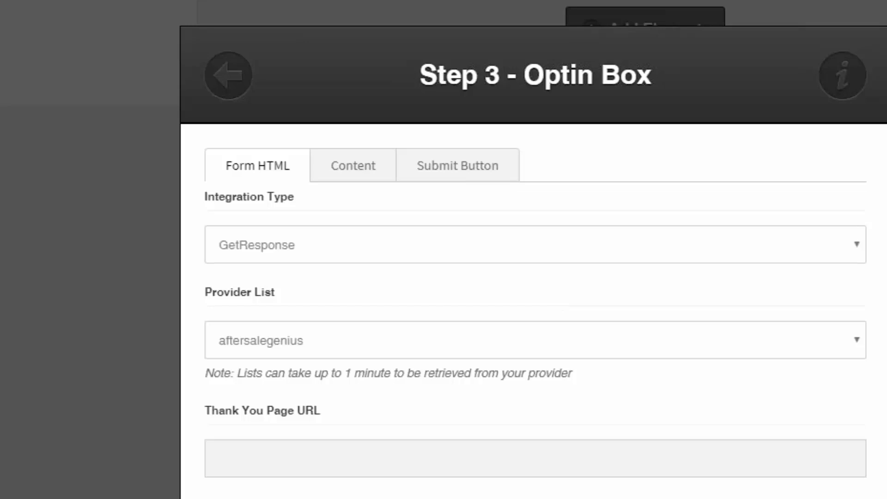
pyautogui.scroll(-2, 739, 148)
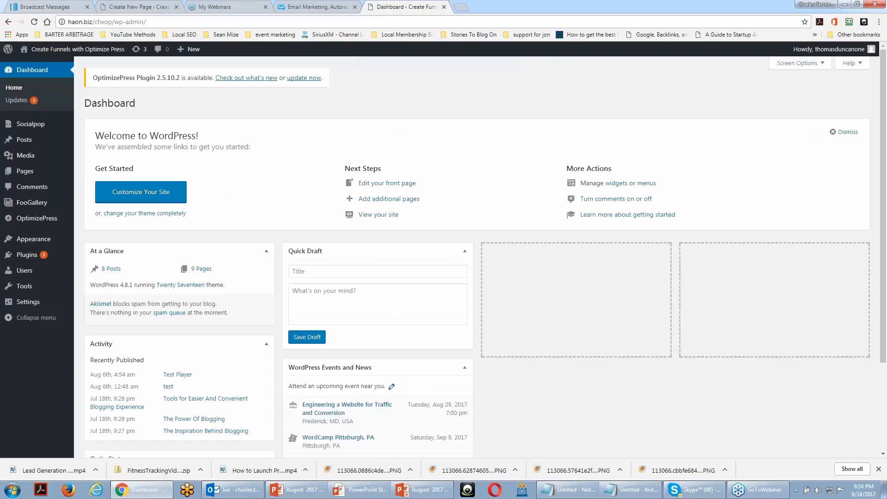
# Create another OptimizePress page named "thank you for signing up" from the Free Guide Thank You template
pyautogui.moveTo(45, 225)
pyautogui.click(102, 222)
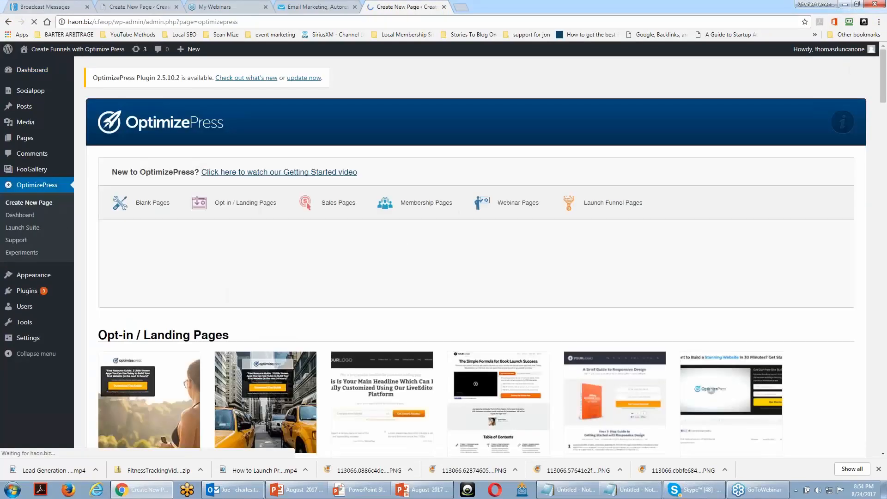
pyautogui.scroll(-12, 470, 254)
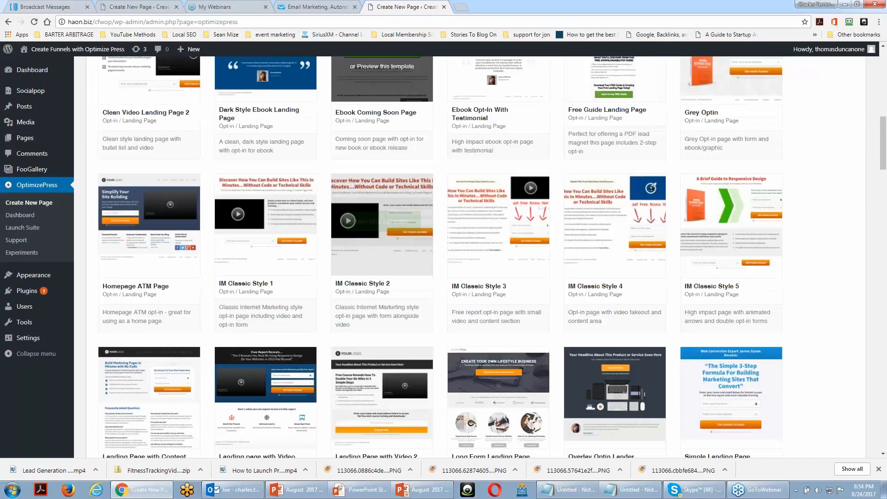
pyautogui.scroll(-10, 383, 231)
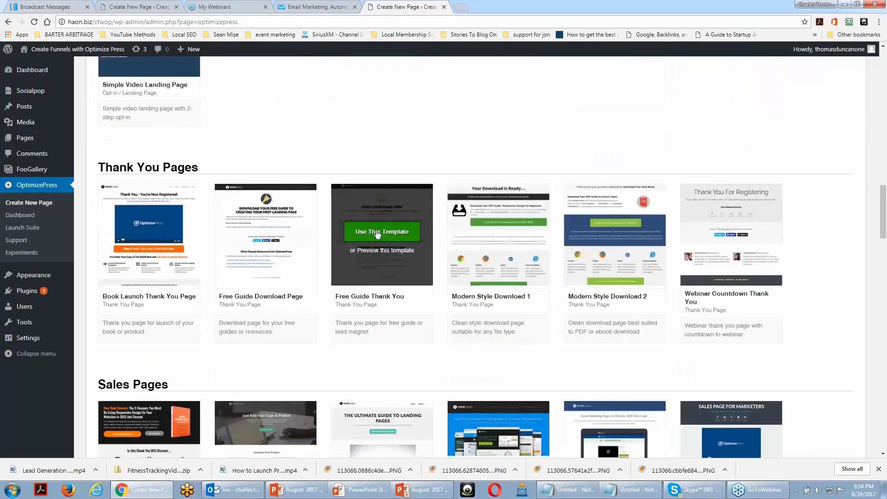
pyautogui.click(378, 233)
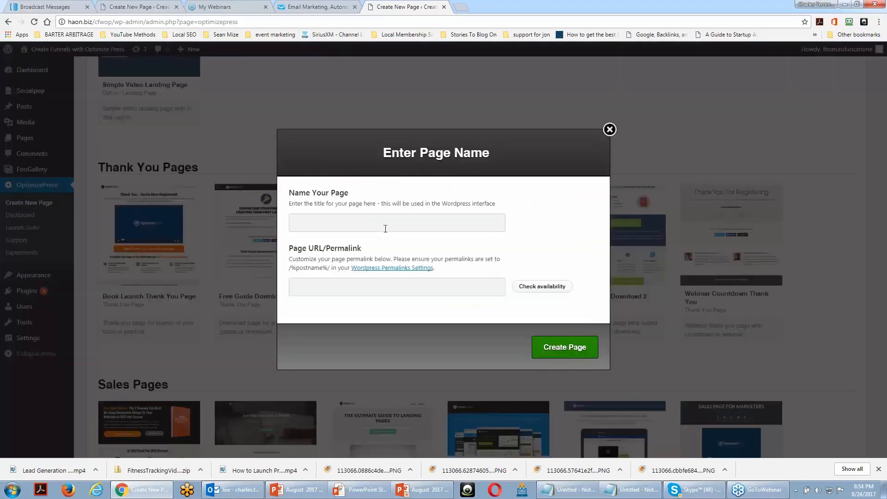
pyautogui.click(385, 223)
pyautogui.write('thank you for signing up')
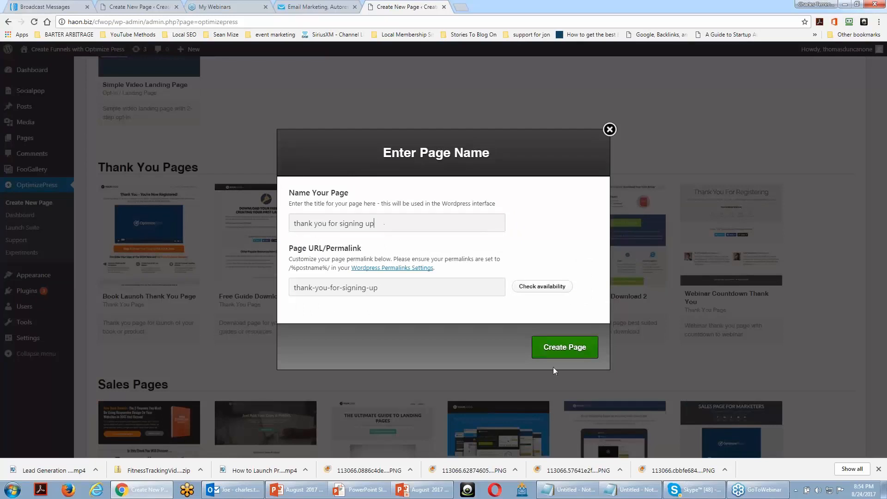
pyautogui.click(555, 348)
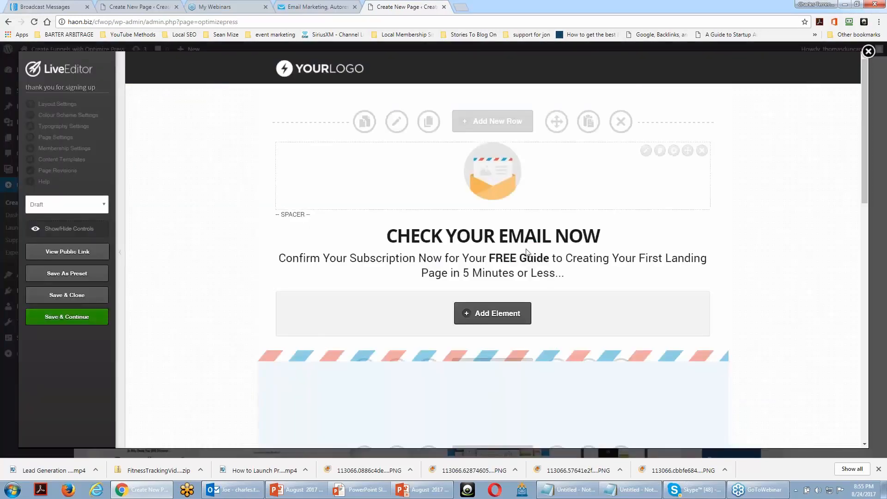
# Review the thank-you page's sections, from the email confirmation message to the free guide bullet points and footer
pyautogui.scroll(-1, 530, 252)
pyautogui.scroll(-2, 492, 250)
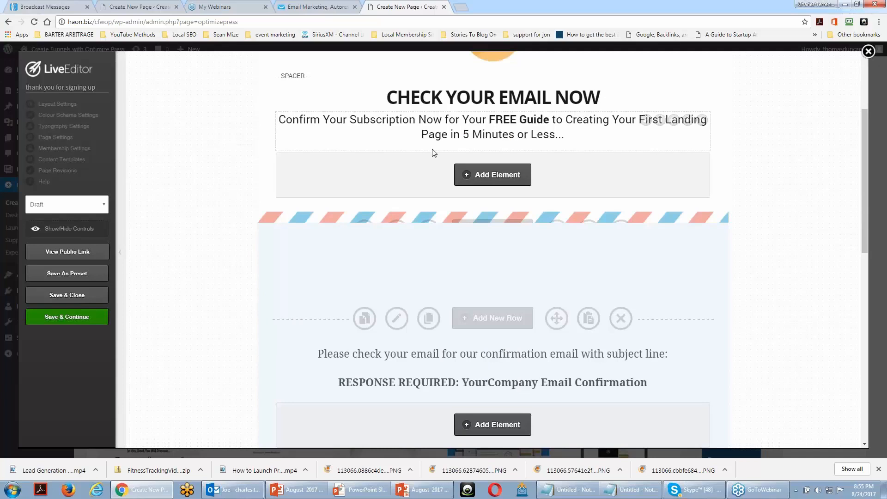
pyautogui.scroll(1, 496, 206)
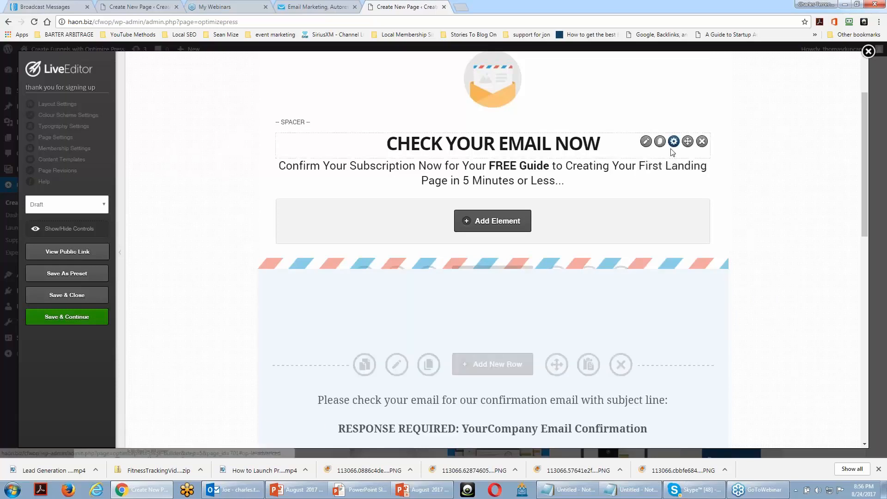
pyautogui.scroll(-4, 670, 160)
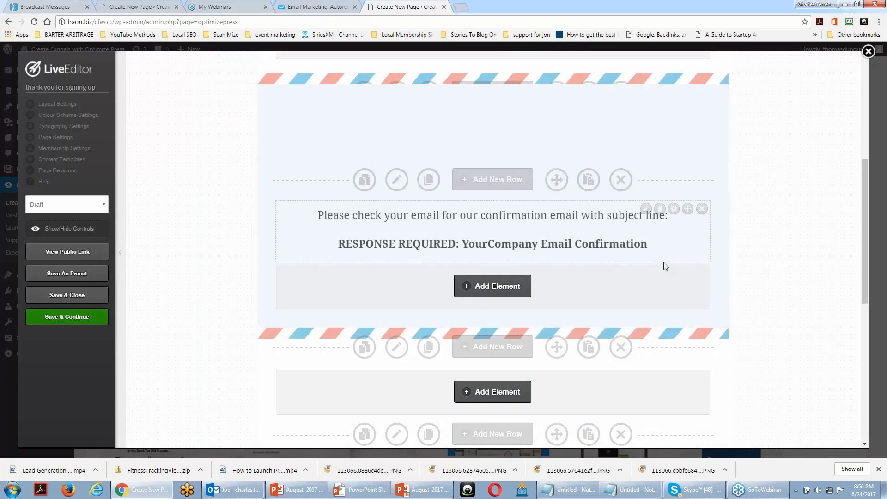
pyautogui.scroll(-1, 744, 245)
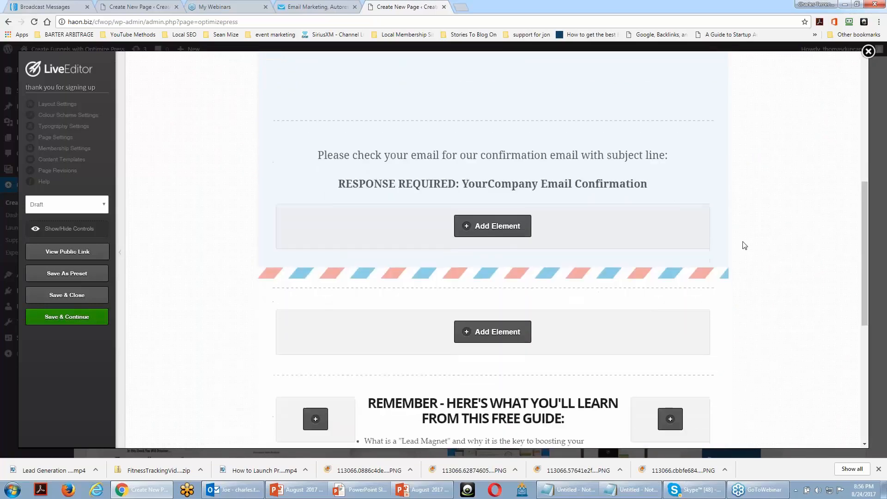
pyautogui.scroll(-5, 744, 245)
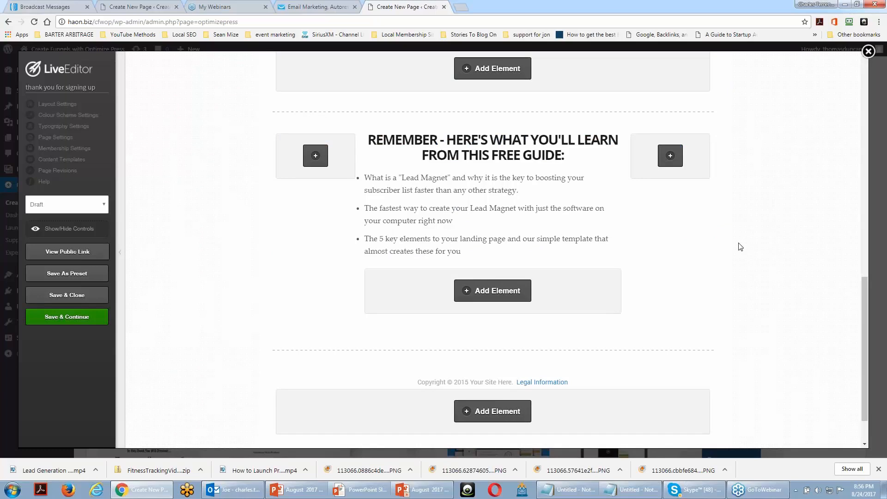
pyautogui.scroll(2, 739, 248)
pyautogui.scroll(-2, 738, 249)
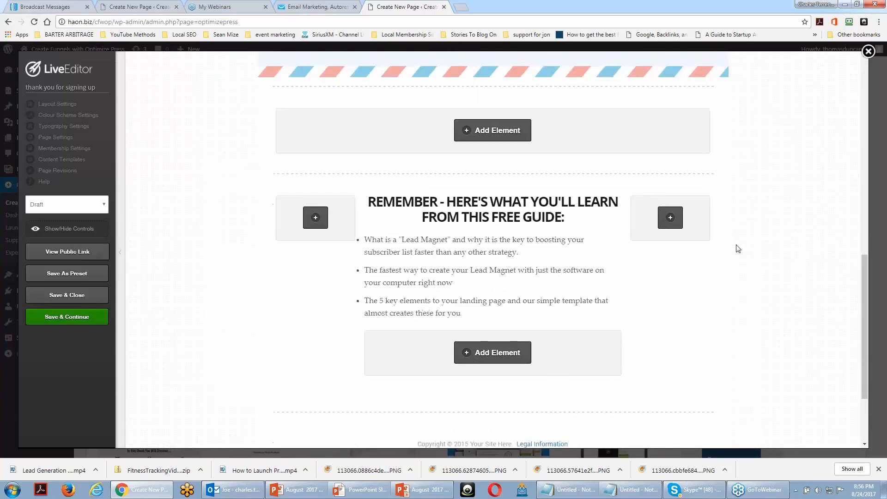
pyautogui.scroll(1, 738, 249)
pyautogui.scroll(2, 738, 249)
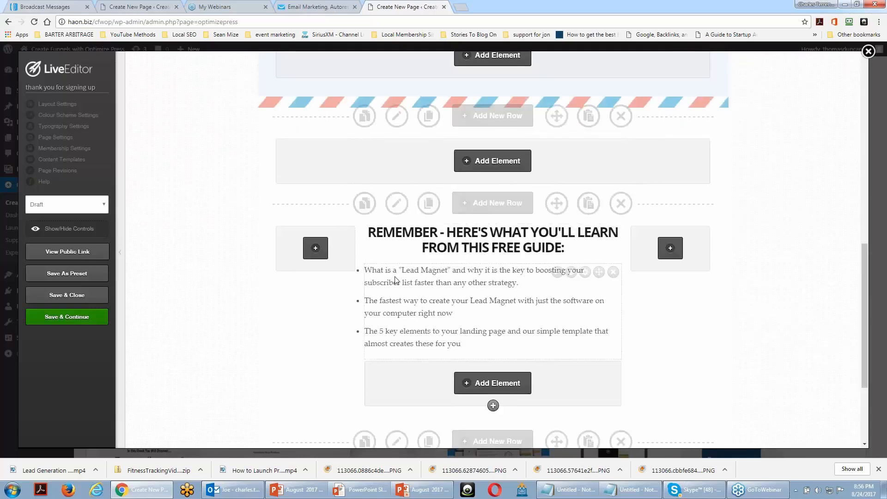
pyautogui.scroll(5, 395, 280)
pyautogui.scroll(2, 396, 280)
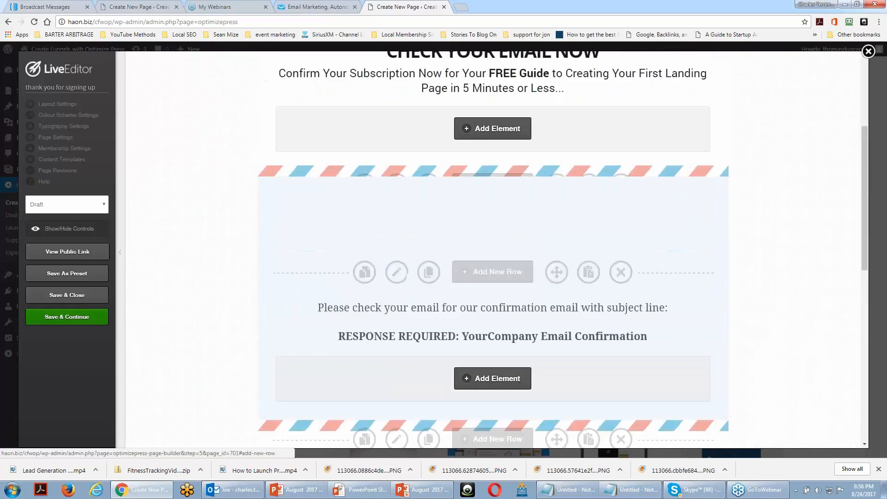
# Replace the headline above the bullet points with "Get Our Most Admired Product" and apply the change
pyautogui.scroll(-3, 425, 274)
pyautogui.scroll(-4, 425, 274)
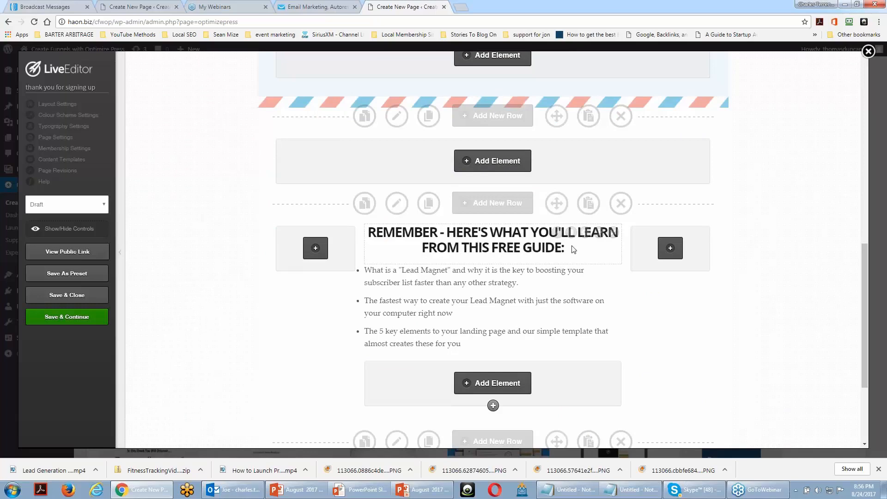
pyautogui.moveTo(559, 235)
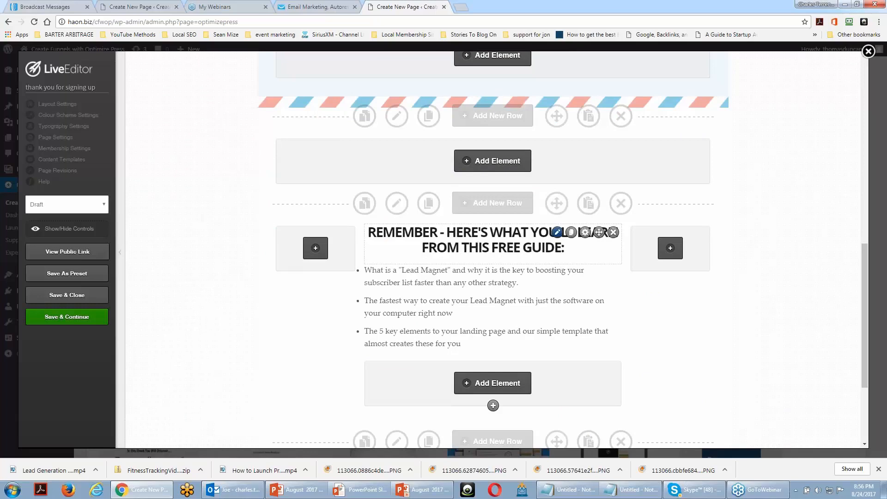
pyautogui.click(557, 232)
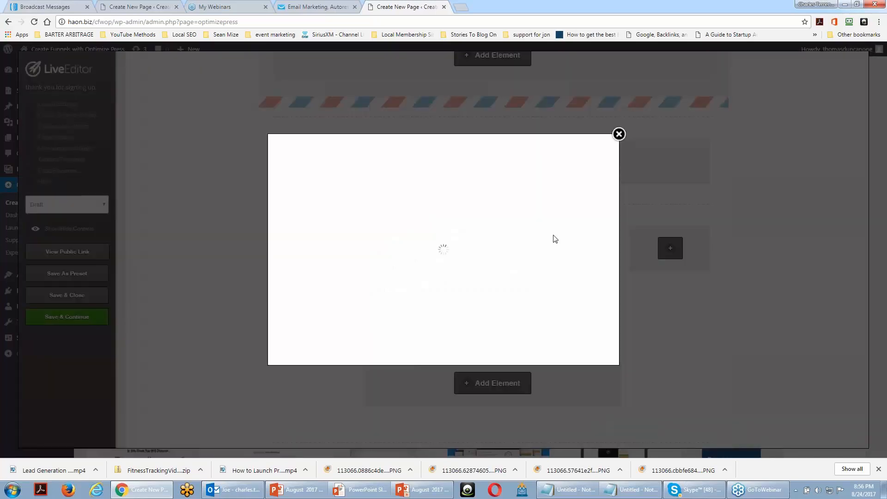
pyautogui.write('r')
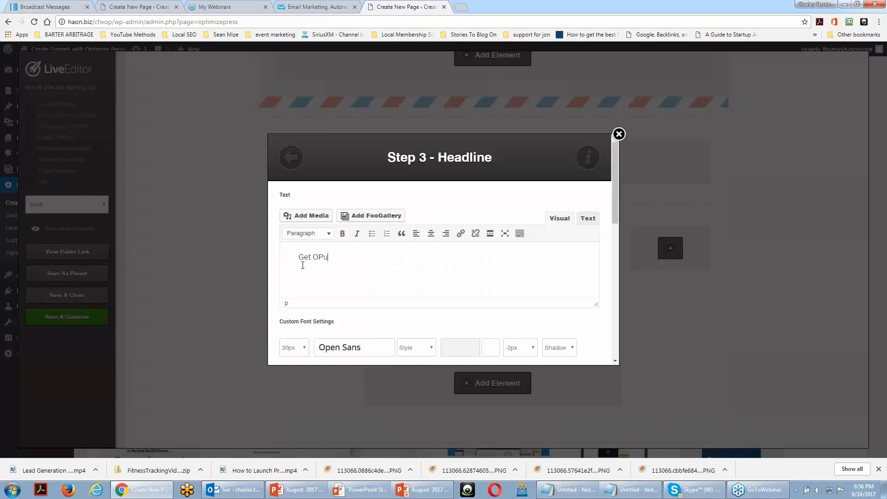
pyautogui.press('BackSpace')
pyautogui.press('BackSpace')
pyautogui.write('ur Most')
pyautogui.write(' Admired Prdo')
pyautogui.press('BackSpace')
pyautogui.press('BackSpace')
pyautogui.press('BackSpace')
pyautogui.write('roduct')
pyautogui.scroll(-10, 404, 271)
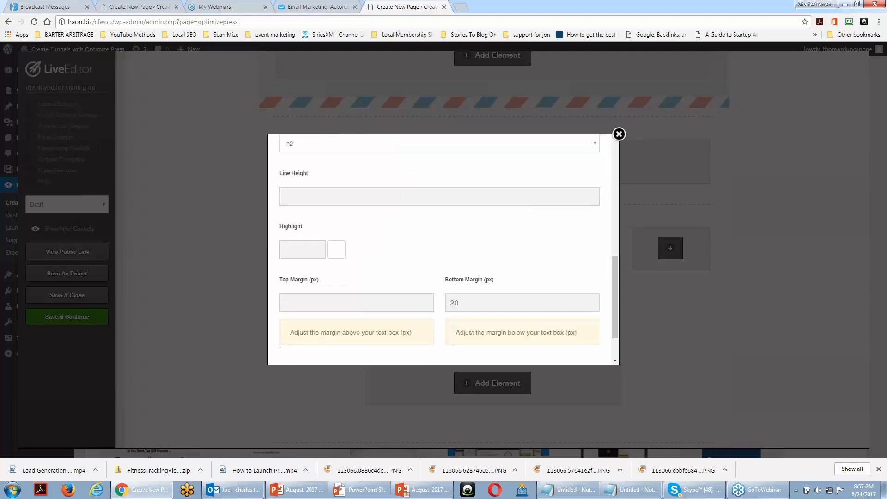
pyautogui.click(560, 346)
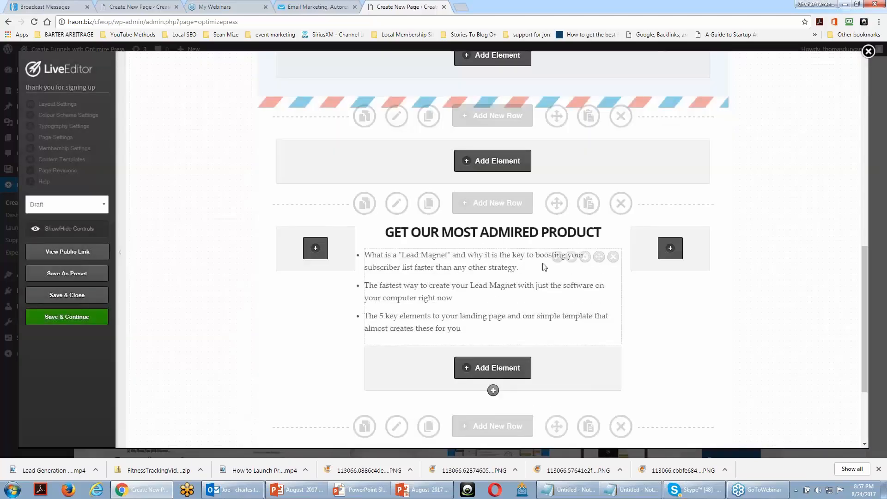
# Switch the bullet-point text block under the product headline to an Images element and pick an image style
pyautogui.click(557, 257)
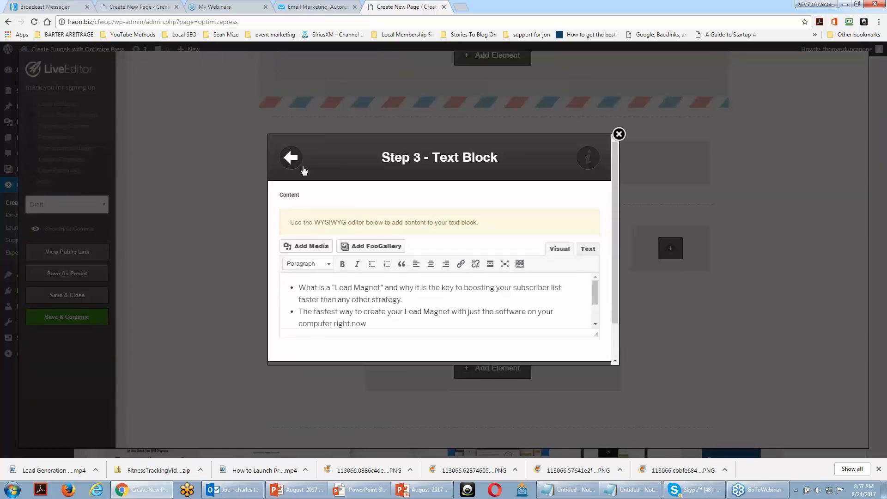
pyautogui.click(298, 164)
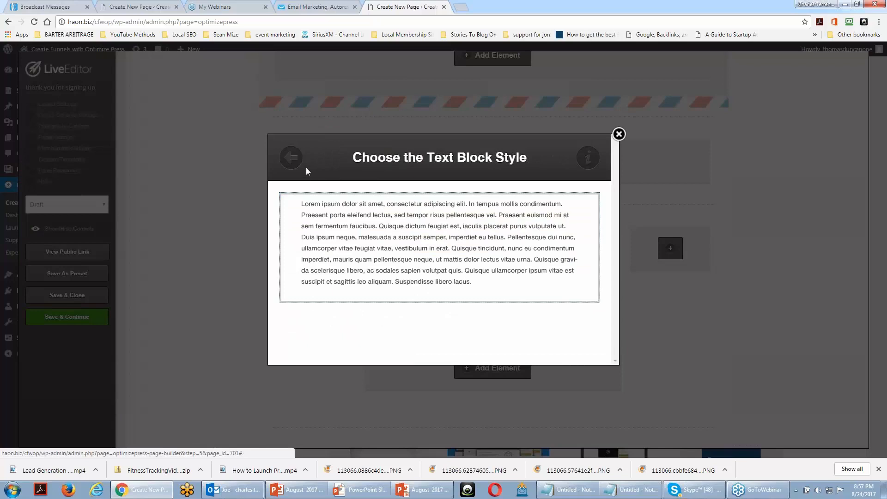
pyautogui.click(299, 166)
pyautogui.click(309, 195)
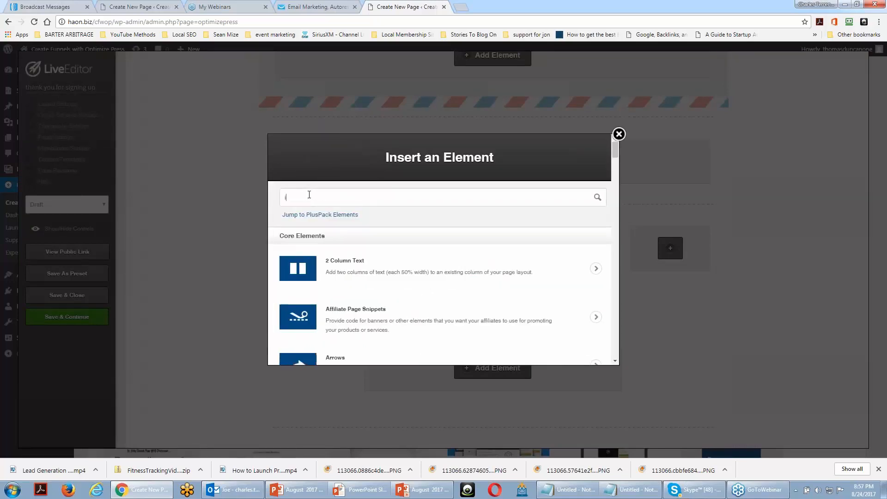
pyautogui.write('img')
pyautogui.press('BackSpace')
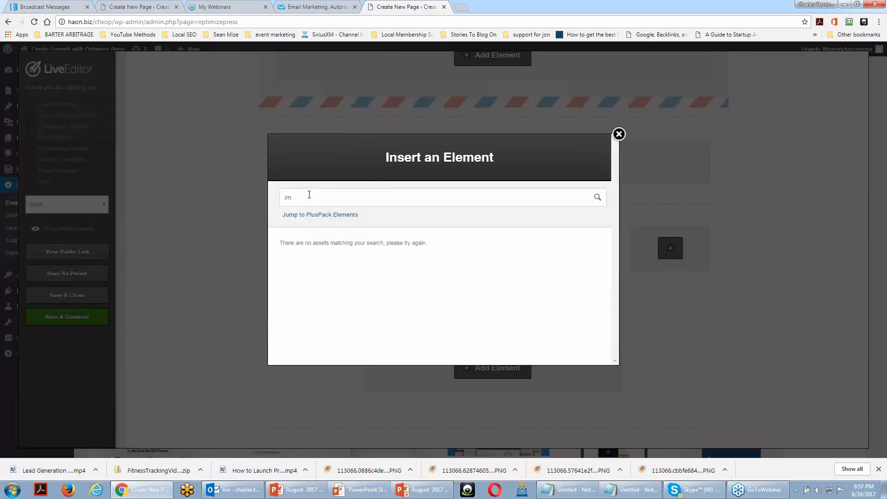
pyautogui.write('age')
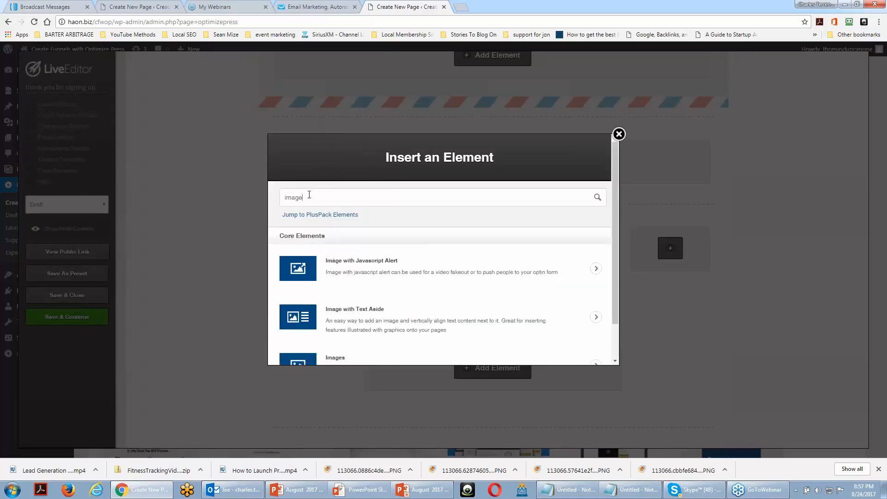
pyautogui.click(372, 363)
pyautogui.click(411, 278)
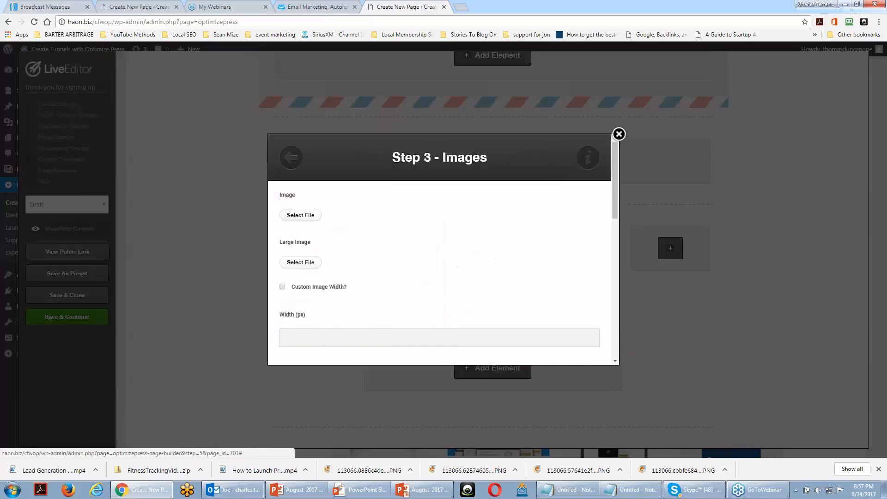
# Upload SurefireWebinarCommissions_plr.jpg from the "big" folder within Downloads and insert it as the element's main image
pyautogui.click(303, 216)
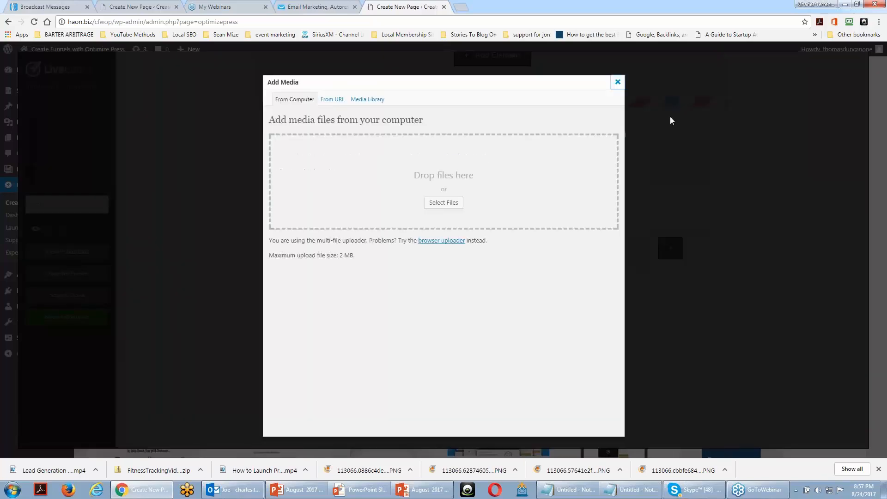
pyautogui.click(439, 202)
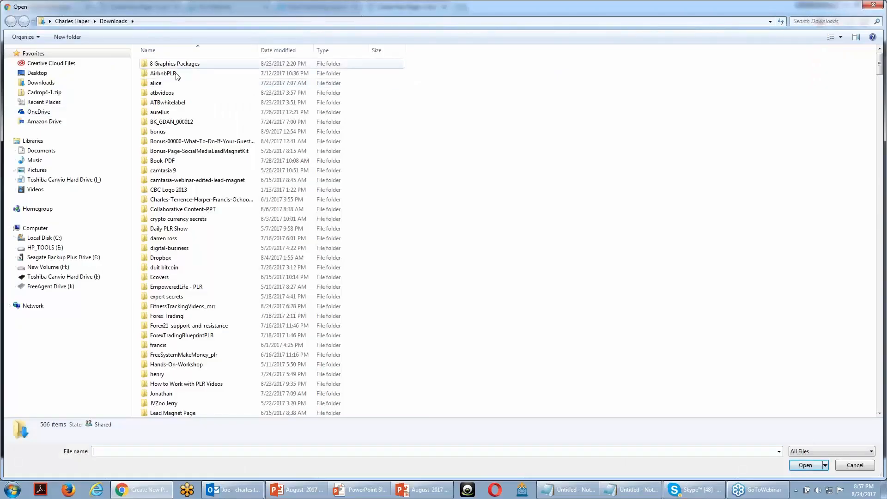
pyautogui.click(156, 84)
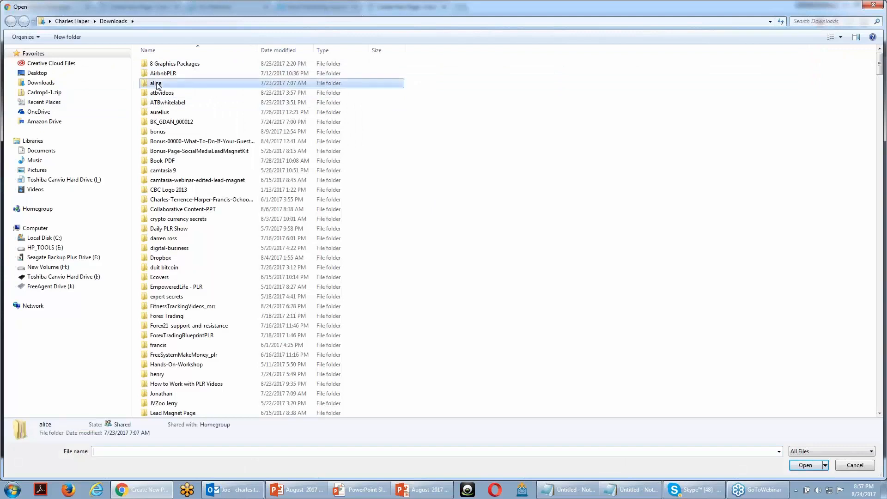
pyautogui.doubleClick(157, 83)
pyautogui.doubleClick(170, 65)
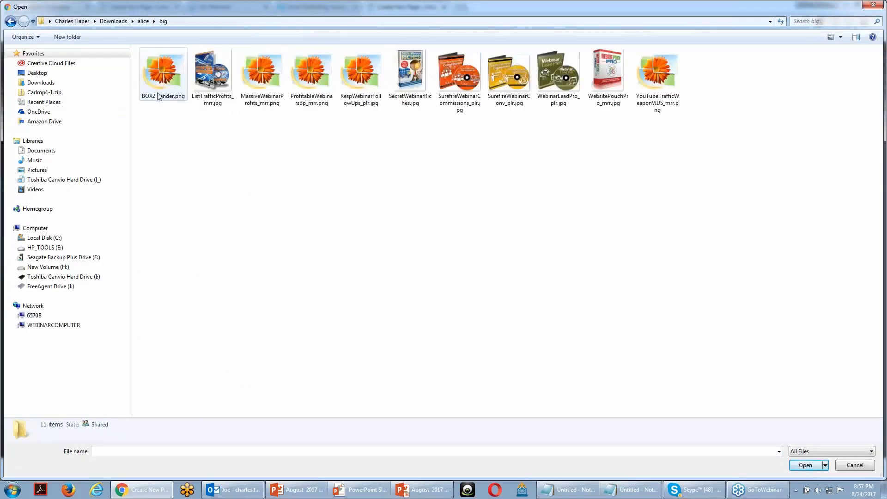
pyautogui.click(451, 87)
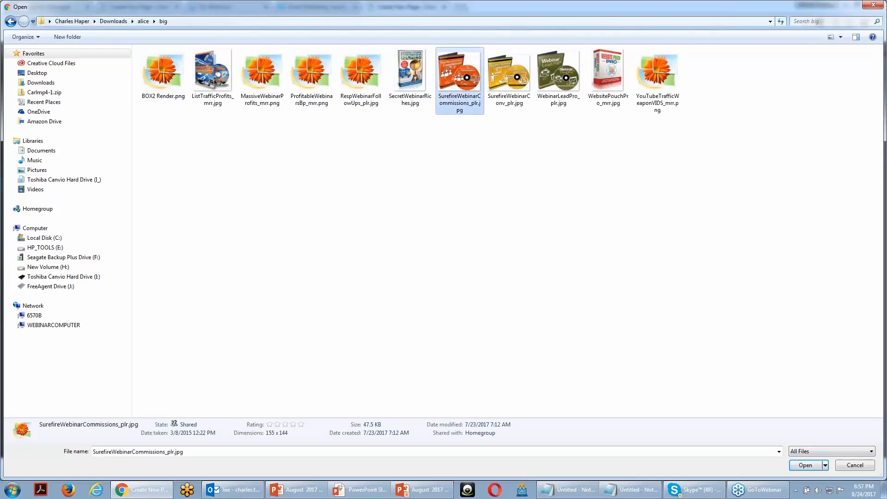
pyautogui.click(802, 462)
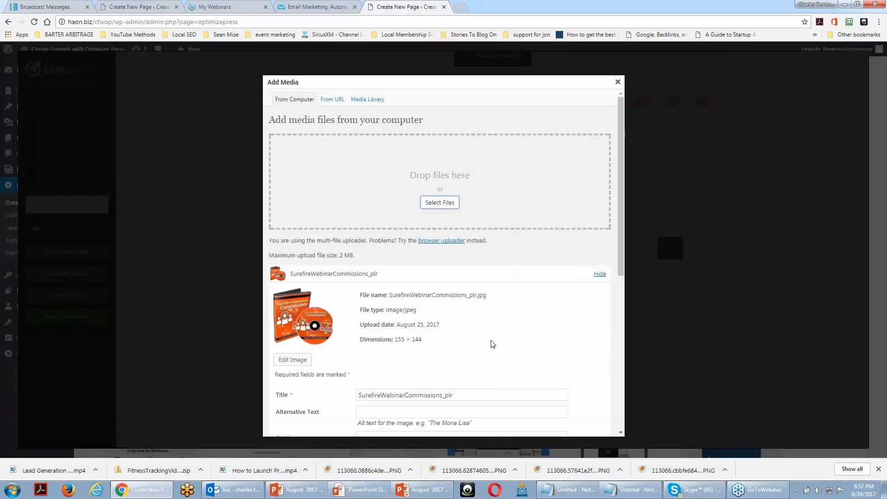
pyautogui.scroll(-6, 493, 344)
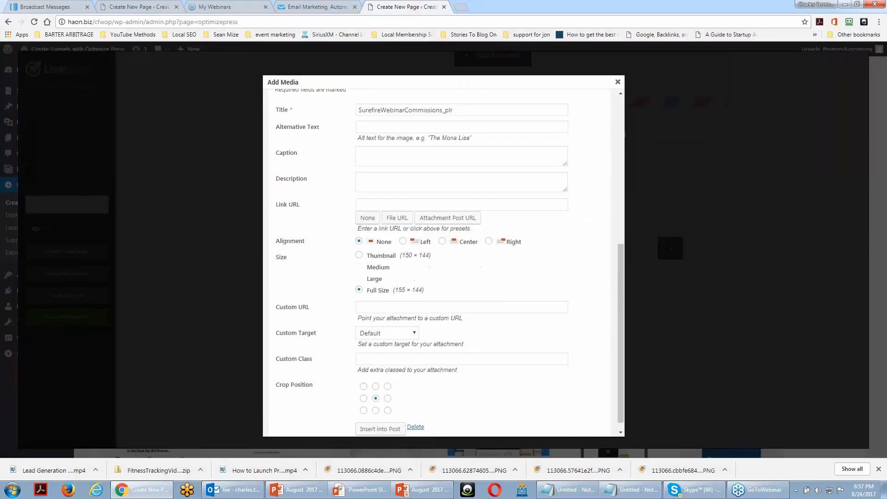
pyautogui.click(392, 419)
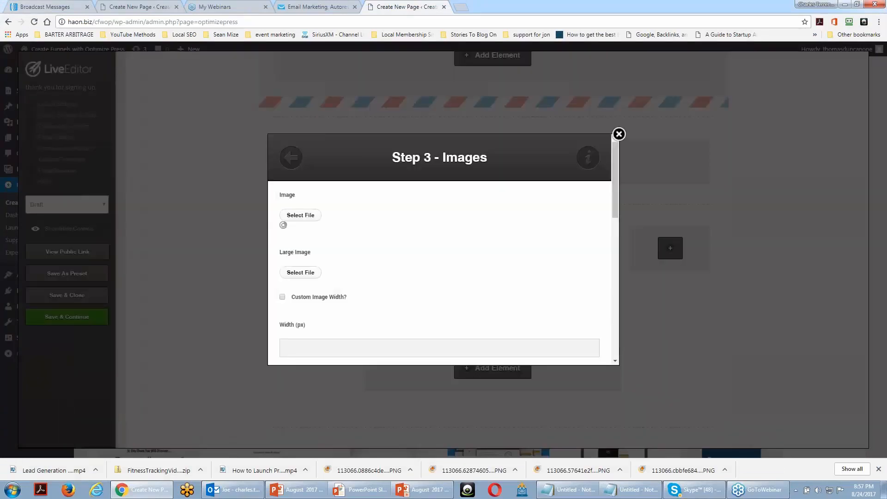
# Set the image's caption to "Increase Your Affiliate Commissions", correcting the misspelled word
pyautogui.scroll(-5, 434, 343)
pyautogui.scroll(1, 436, 343)
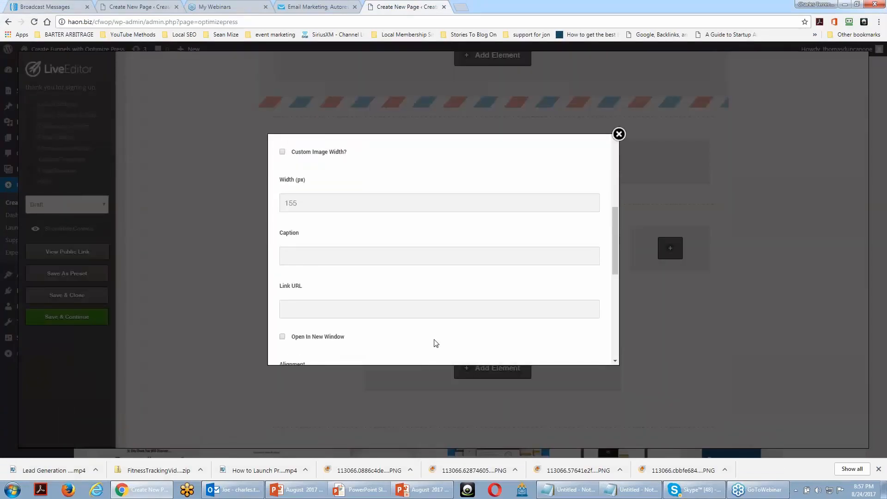
pyautogui.scroll(5, 435, 343)
pyautogui.scroll(-3, 434, 342)
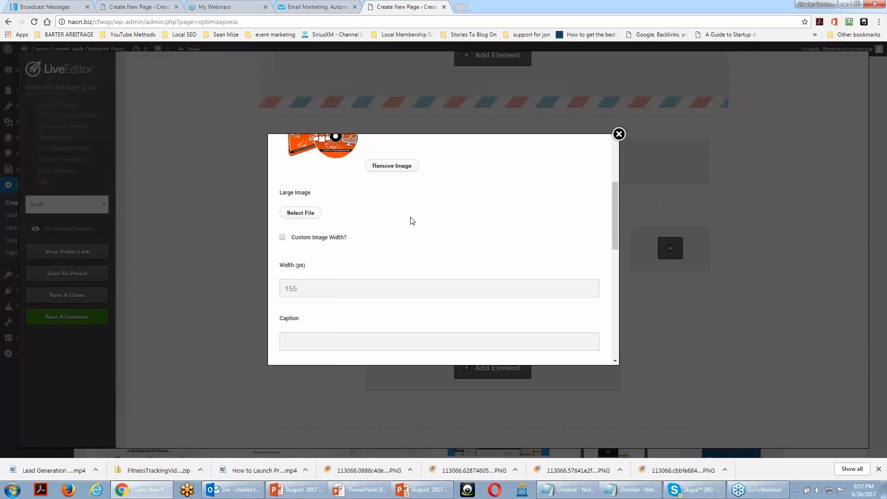
pyautogui.scroll(3, 413, 221)
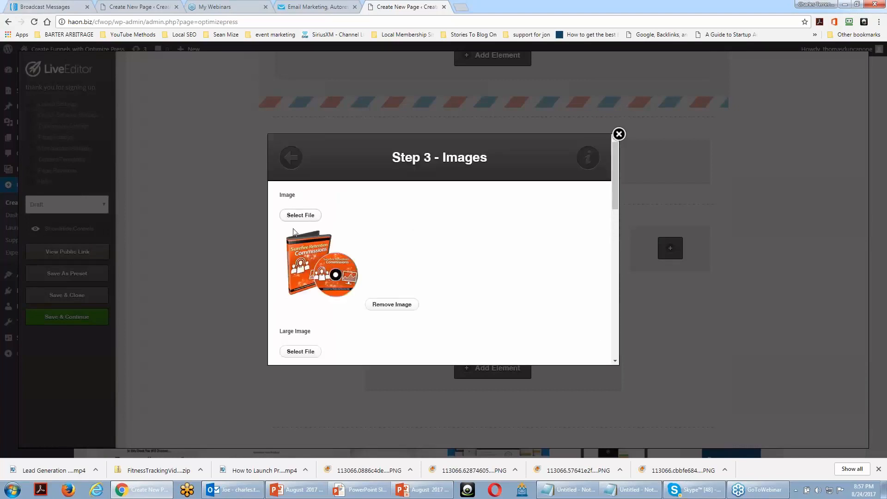
pyautogui.scroll(-5, 382, 277)
pyautogui.click(353, 249)
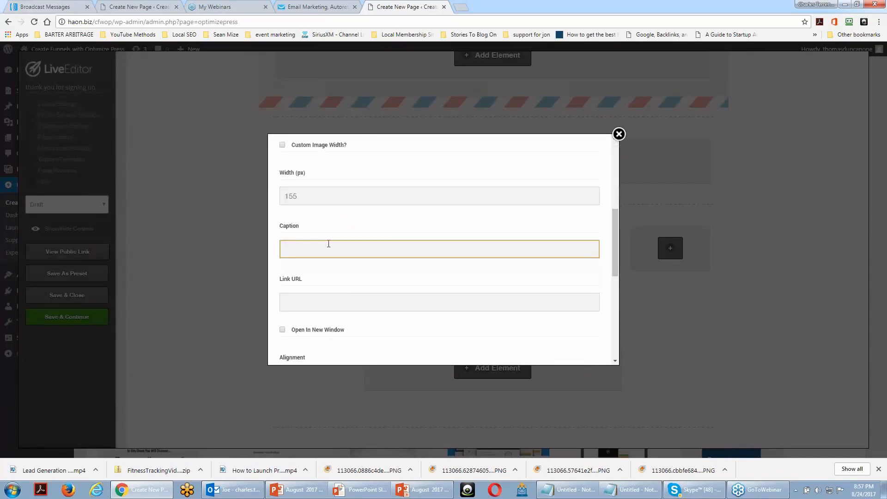
pyautogui.write('Increase Your Afffiliate Commissions')
pyautogui.rightClick(351, 251)
pyautogui.click(375, 264)
pyautogui.click(310, 304)
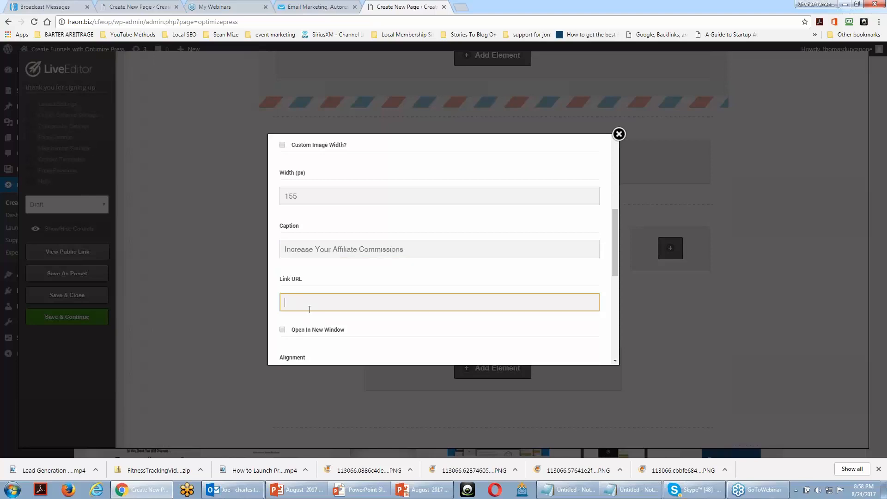
pyautogui.write('http://google.com')
pyautogui.scroll(-5, 309, 310)
pyautogui.scroll(-3, 312, 313)
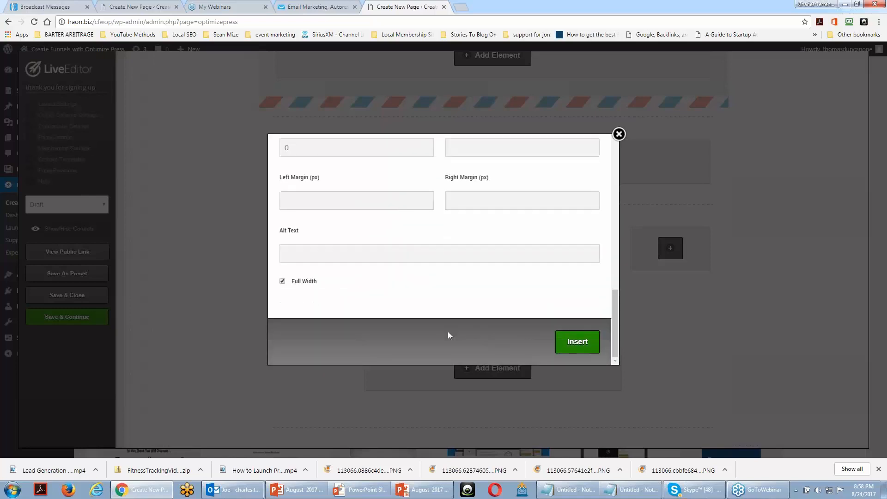
pyautogui.click(587, 344)
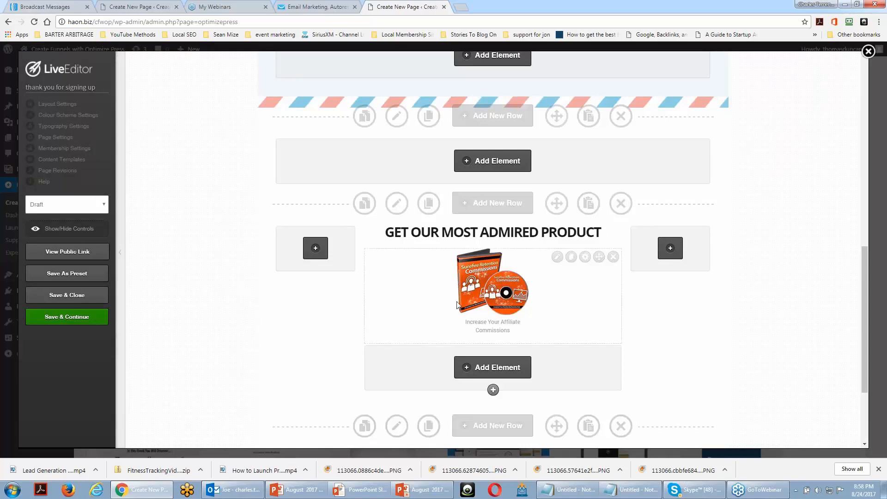
# Save the thank-you page, change its status from draft to Publish, and save it again
pyautogui.scroll(7, 456, 301)
pyautogui.click(67, 316)
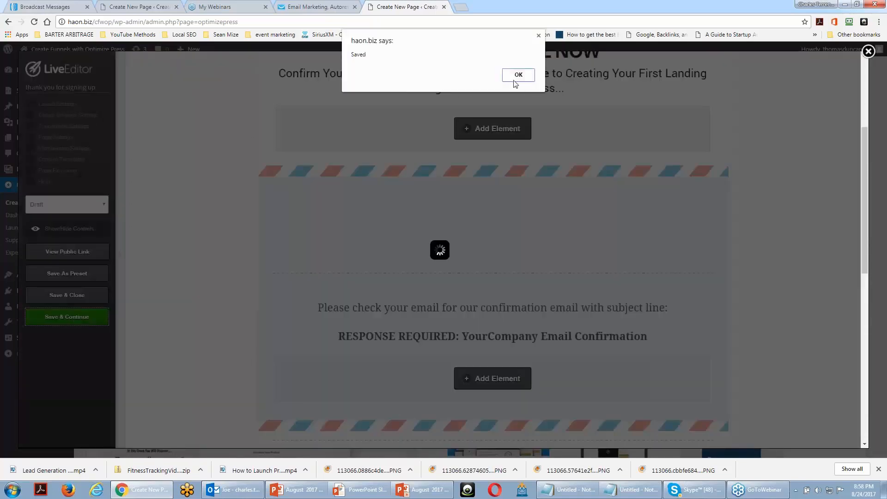
pyautogui.click(516, 82)
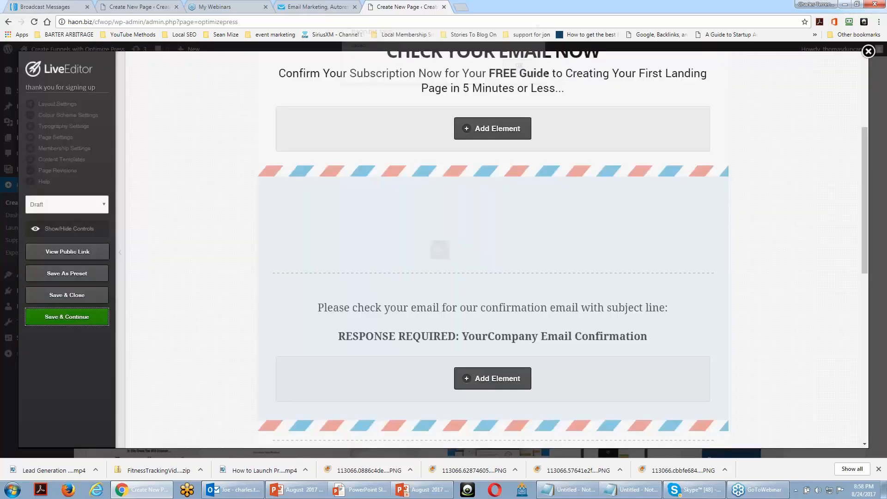
pyautogui.click(64, 204)
pyautogui.click(83, 228)
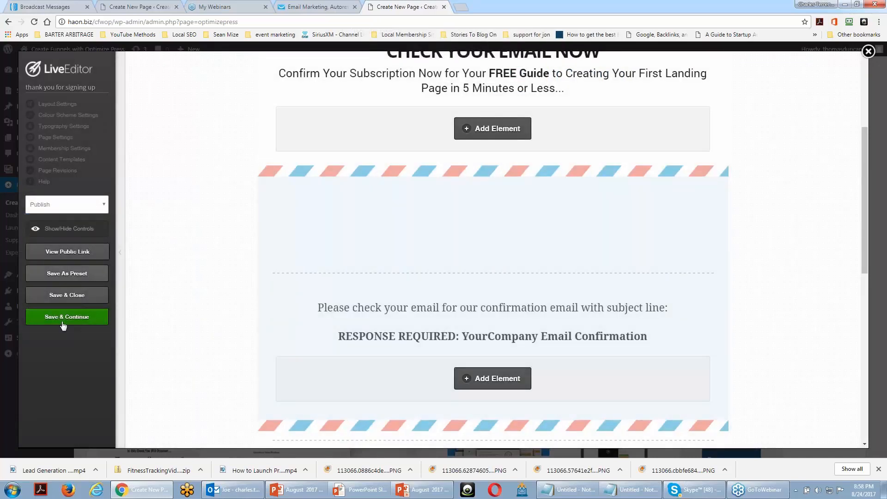
pyautogui.click(66, 318)
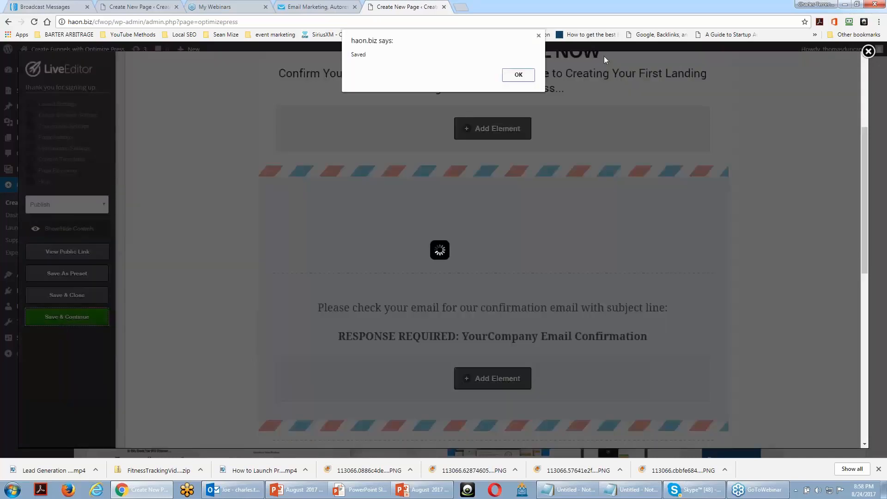
pyautogui.click(527, 79)
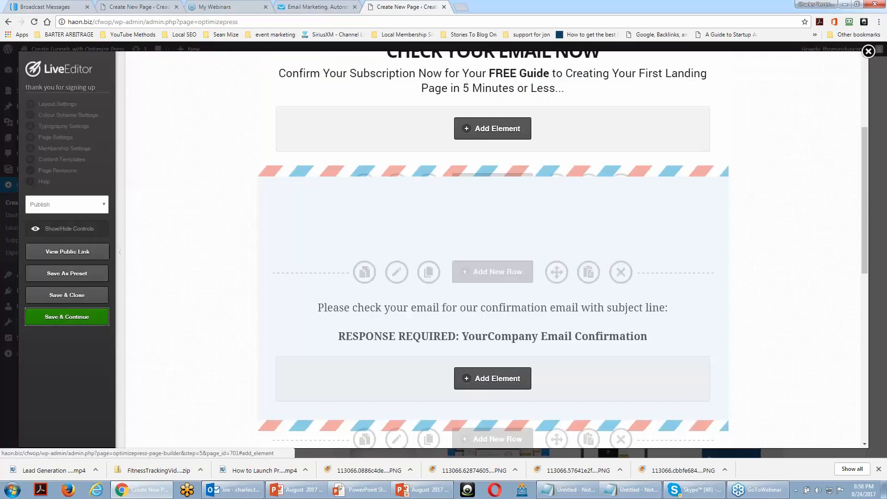
# Open the thank-you page's public link in a new browser tab and switch to it
pyautogui.rightClick(82, 251)
pyautogui.click(119, 258)
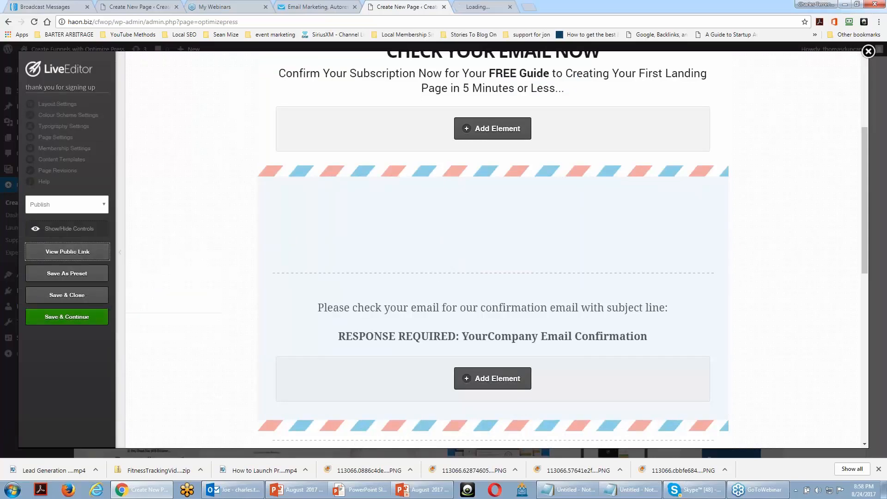
pyautogui.click(481, 6)
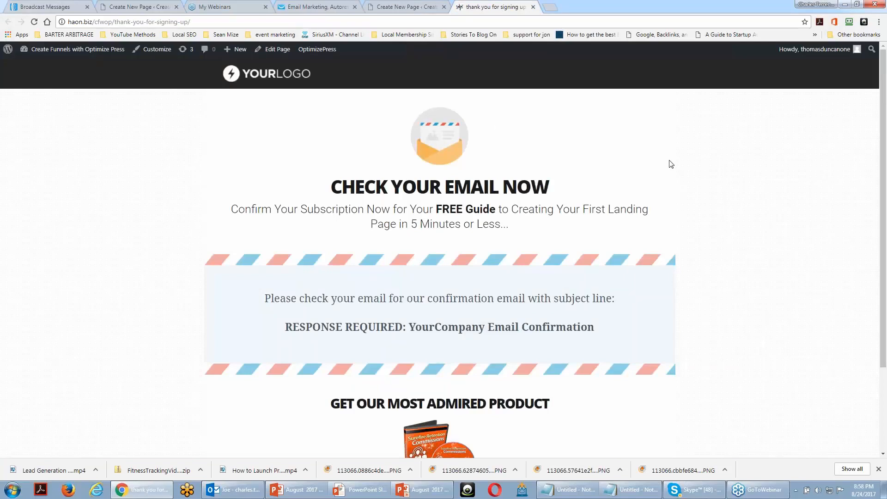
# Review the published thank-you page from the logo and email confirmation message to the captioned product image and footer
pyautogui.scroll(-2, 663, 162)
pyautogui.scroll(2, 663, 162)
pyautogui.scroll(-1, 658, 196)
pyautogui.scroll(1, 659, 198)
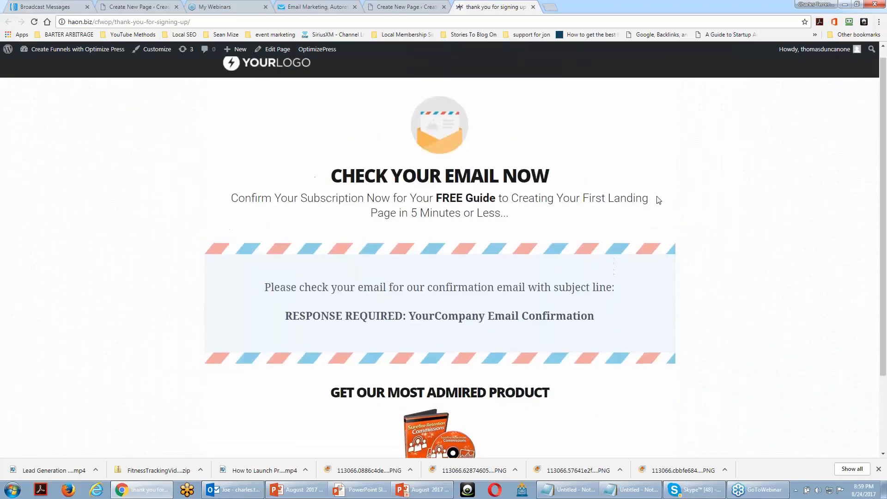
pyautogui.scroll(-2, 658, 199)
pyautogui.scroll(2, 657, 198)
pyautogui.scroll(-2, 658, 199)
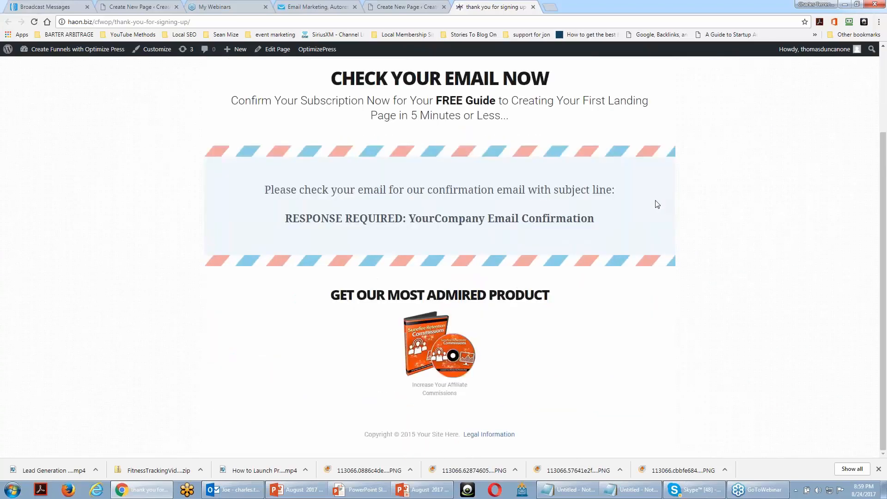
pyautogui.scroll(2, 655, 203)
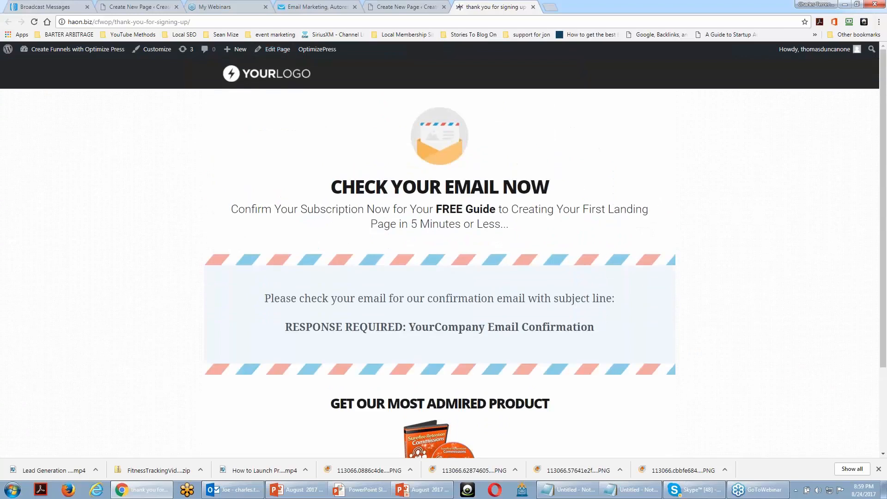
# Copy the published page's address and paste it as the Thank You Page URL in the landing page's opt-in box settings
pyautogui.click(119, 23)
pyautogui.rightClick(120, 24)
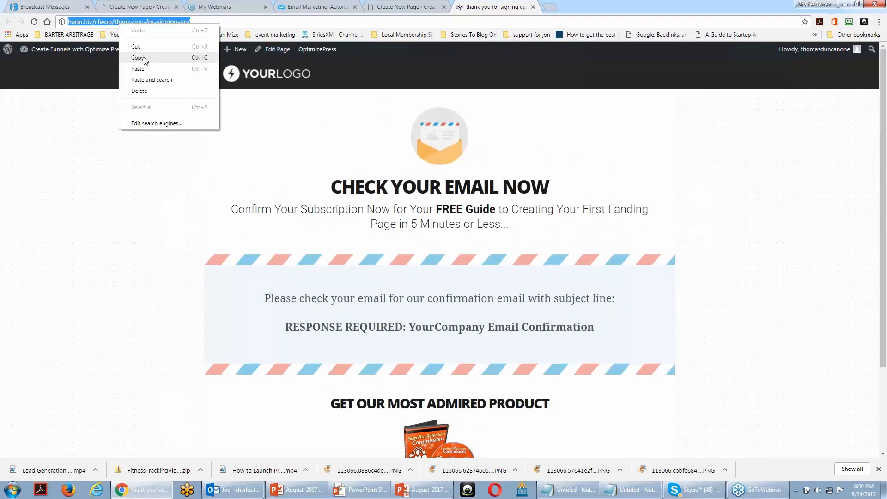
pyautogui.click(138, 57)
pyautogui.click(409, 7)
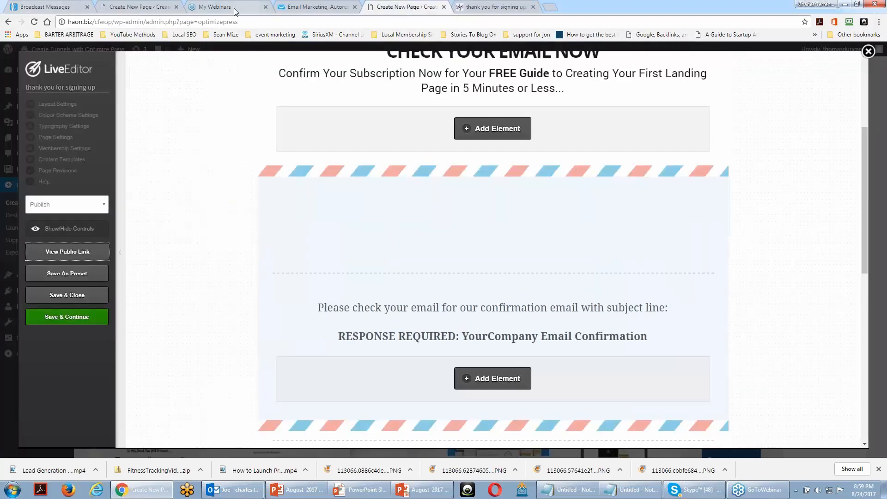
pyautogui.click(152, 9)
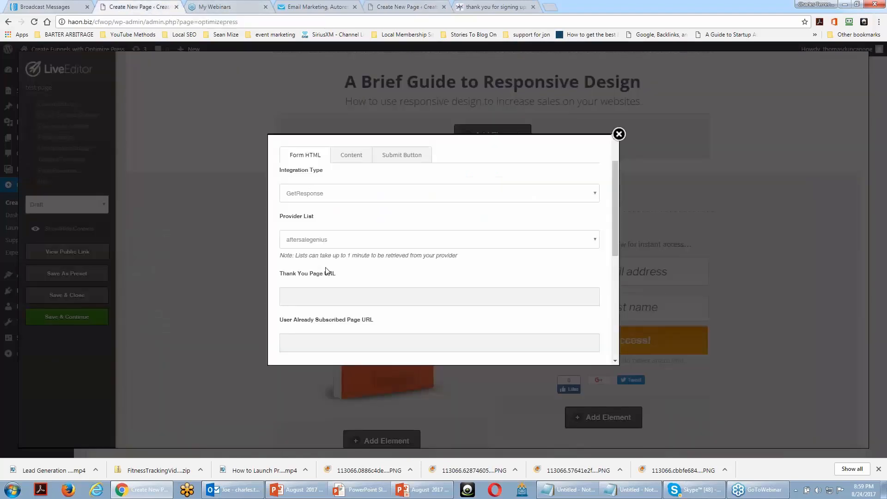
pyautogui.click(328, 297)
pyautogui.hotkey('ctrl', 'v')
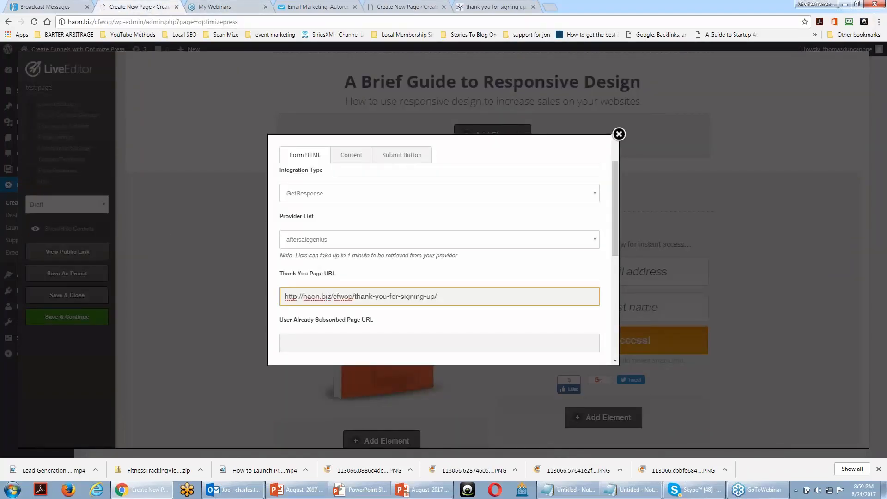
# Check the remaining opt-in form settings, leave User Already Subscribed Page URL blank, and insert the updated opt-in box into the landing page
pyautogui.scroll(-3, 382, 261)
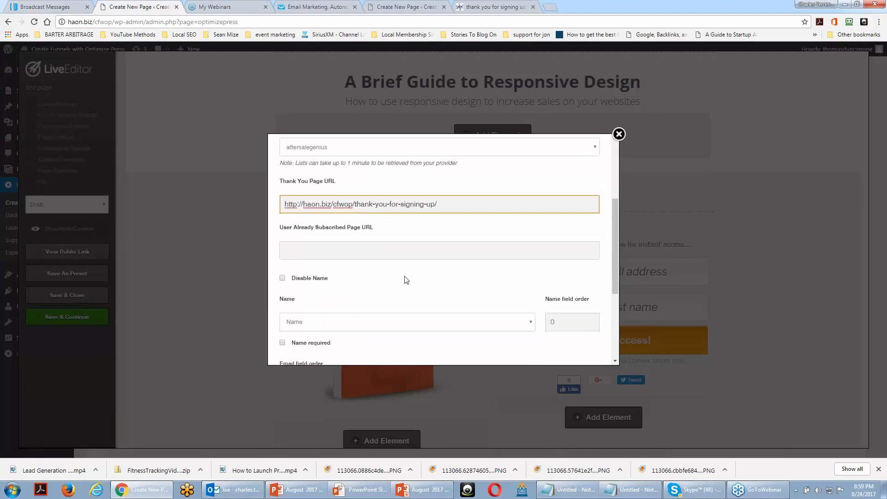
pyautogui.scroll(2, 407, 235)
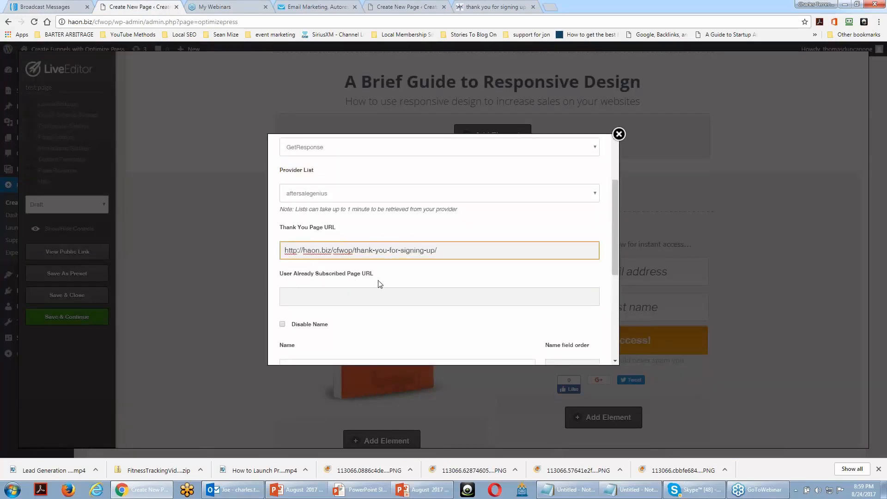
pyautogui.click(354, 298)
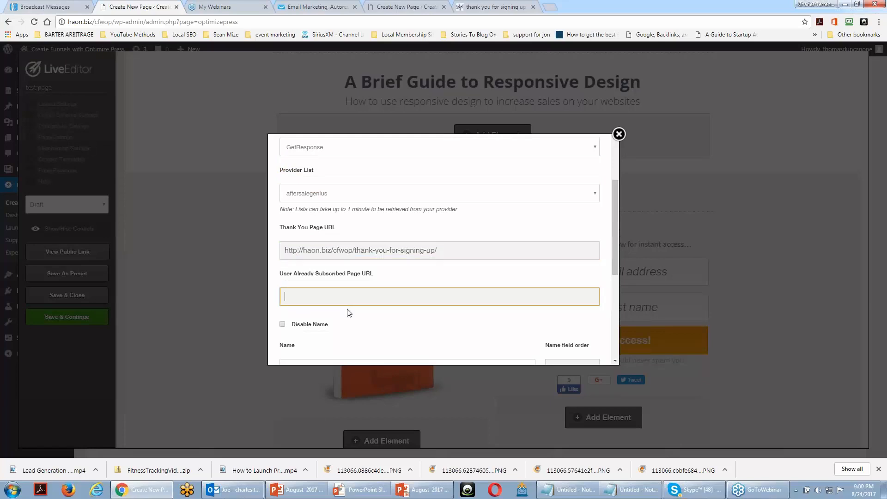
pyautogui.scroll(-5, 348, 313)
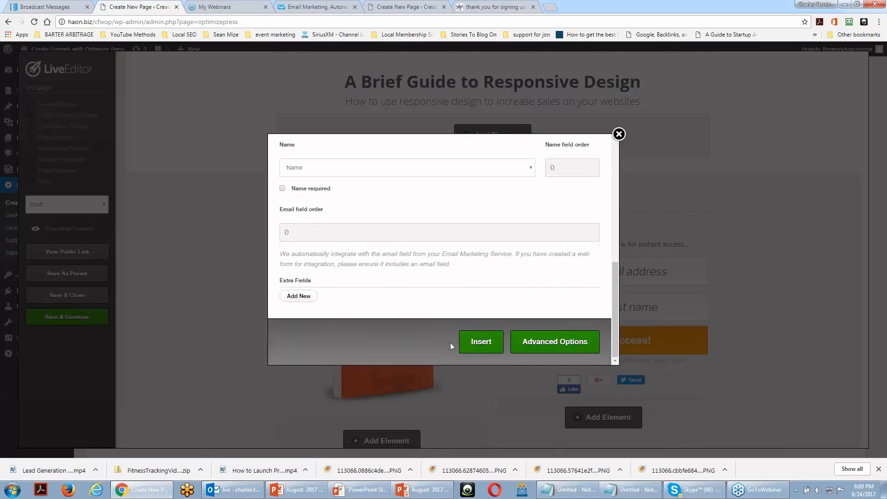
pyautogui.click(473, 344)
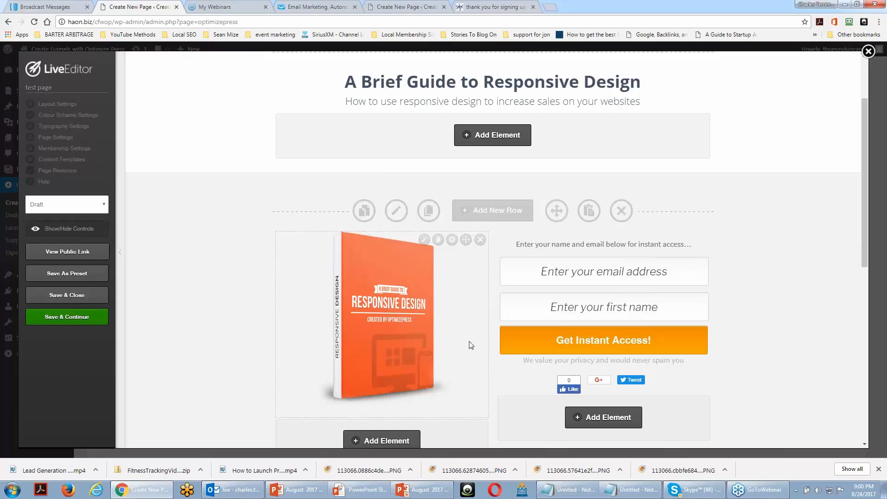
# Change the landing page's status from draft to Publish, save it, and open its public page
pyautogui.click(85, 211)
pyautogui.click(78, 222)
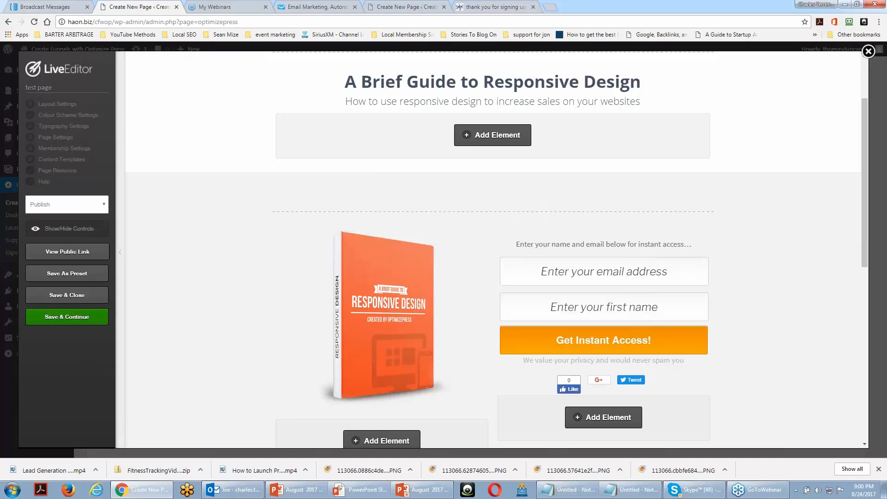
pyautogui.click(67, 316)
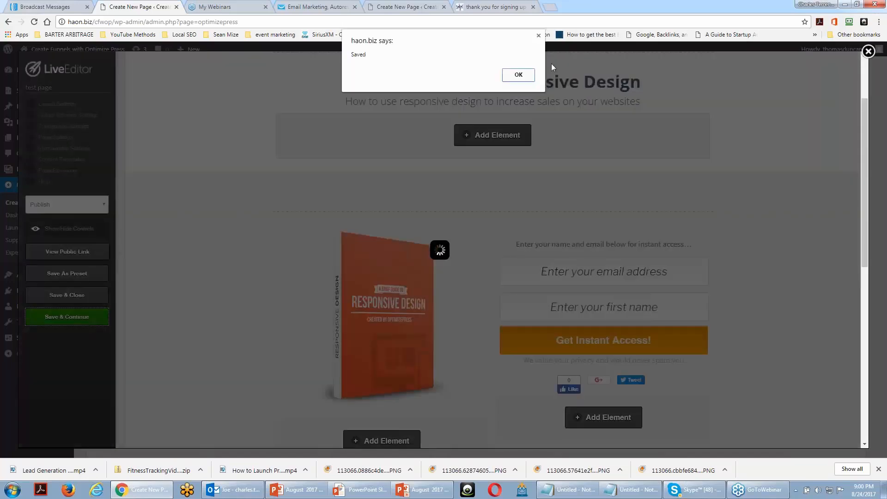
pyautogui.press('Return')
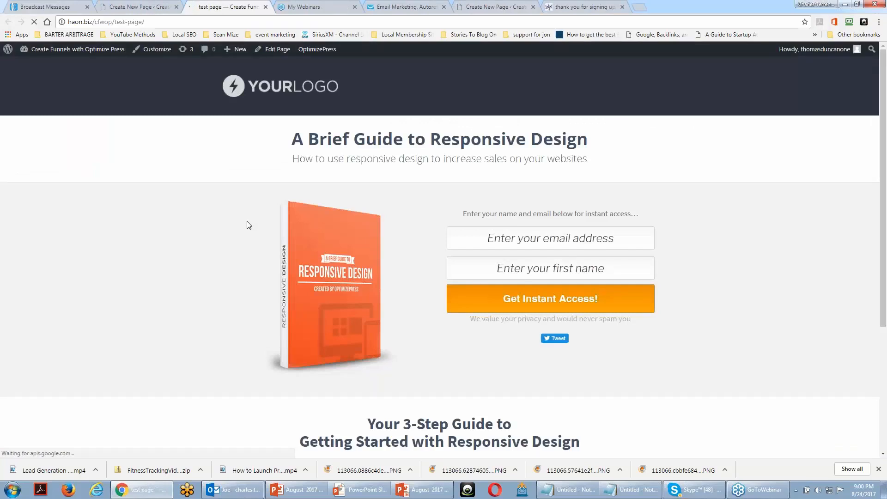
# Test the published opt-in form by entering the subscriber's email address and first name, and submit it for instant access
pyautogui.click(496, 237)
pyautogui.write('Tho')
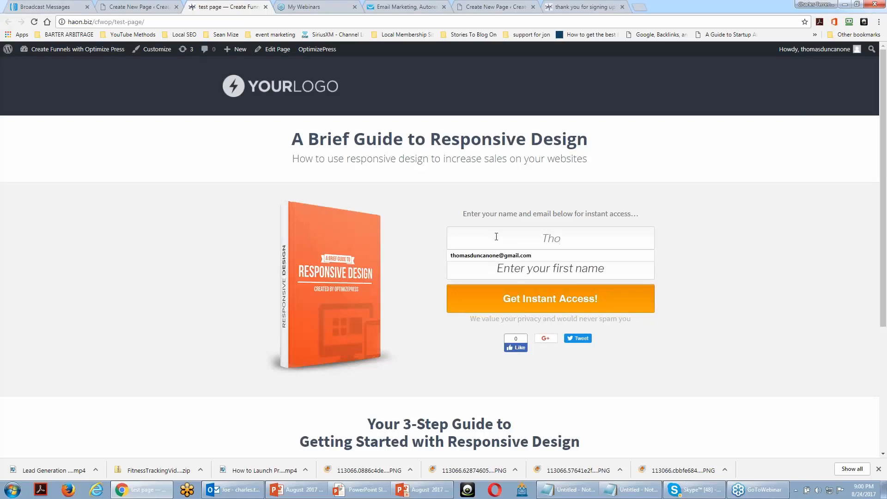
pyautogui.click(496, 257)
pyautogui.click(498, 268)
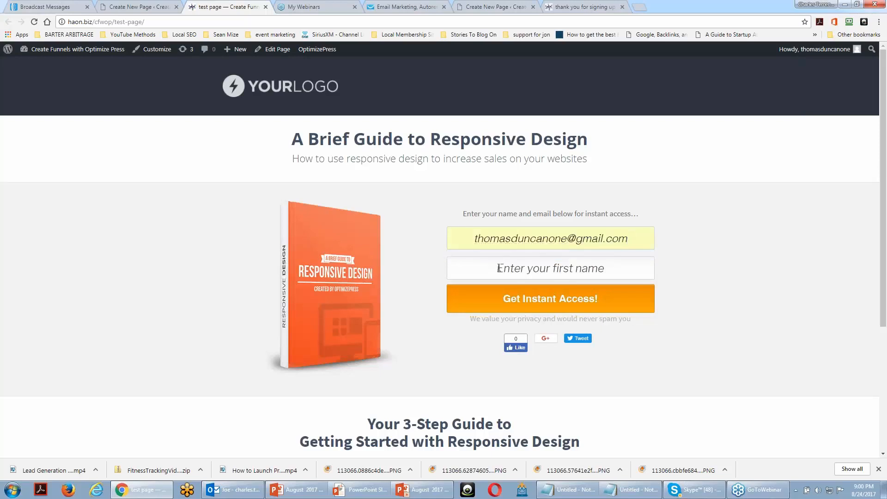
pyautogui.write('t')
pyautogui.press('BackSpace')
pyautogui.write('Thomas')
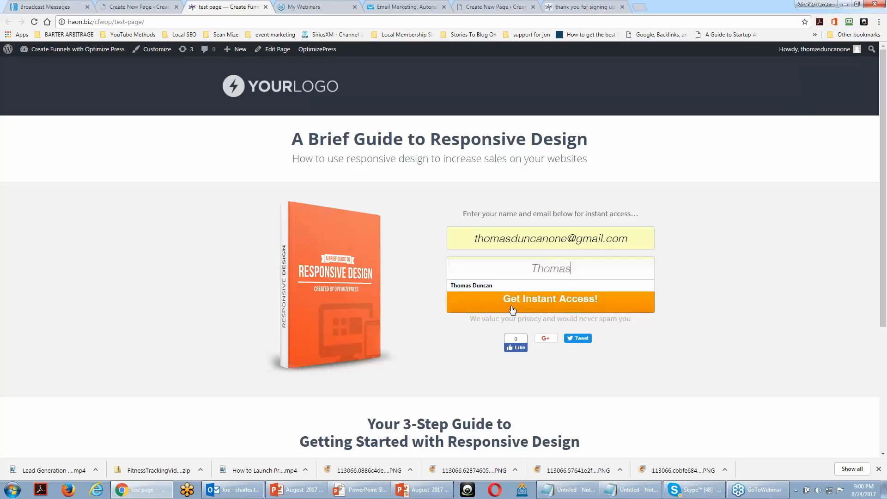
pyautogui.press('Down')
pyautogui.press('Escape')
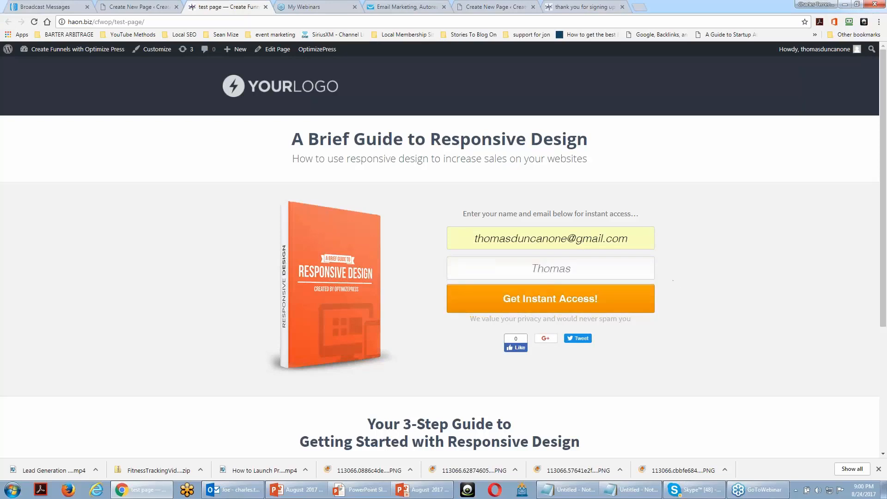
pyautogui.click(561, 299)
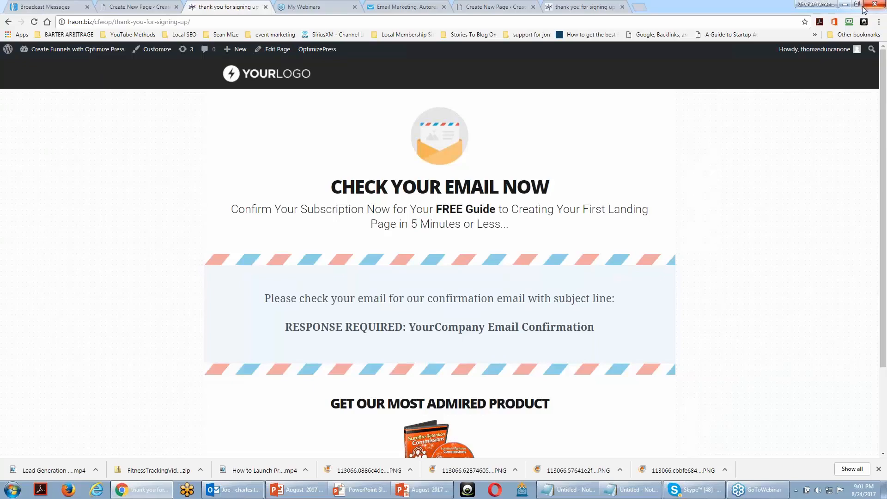
# Switch to the PowerPoint slideshow and advance to the "Create A Delivery Page" slide
pyautogui.click(845, 4)
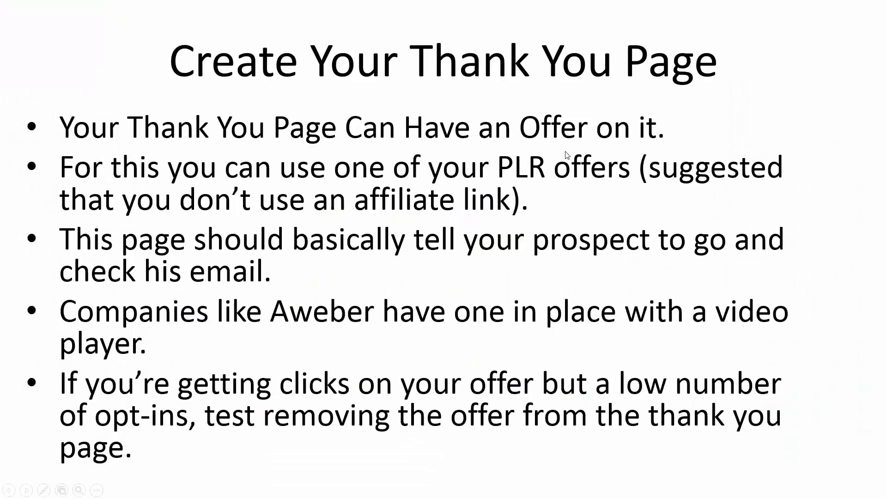
pyautogui.click(589, 190)
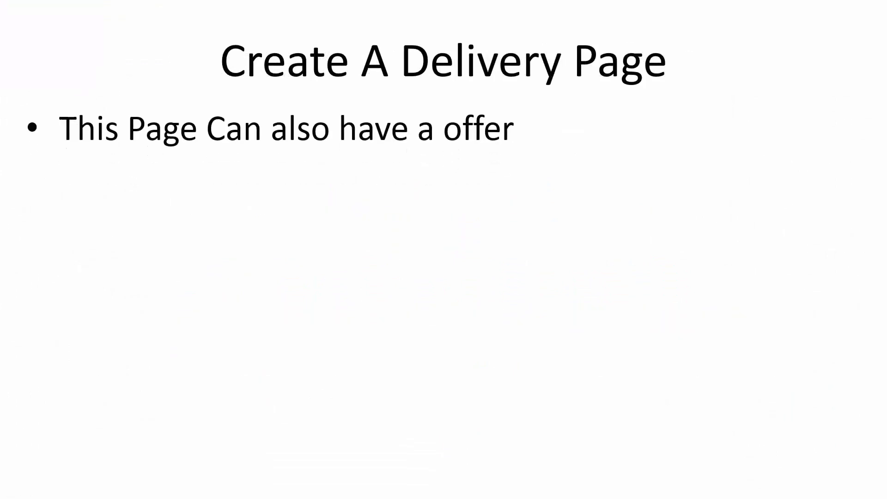
# Switch back to Chrome, detach the extra thank-you tab into its own window, and bring the superfastactionbonus.com delivery page in as a tab for viewing
pyautogui.hotkey('alt', 'Tab')
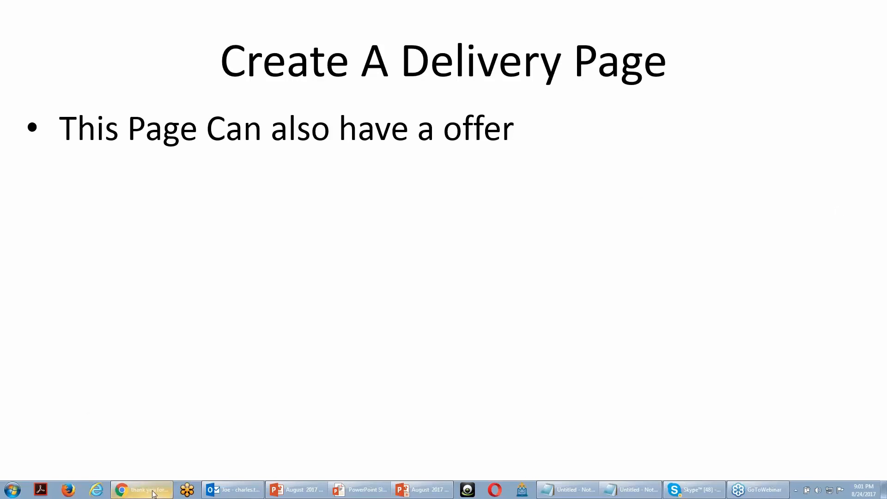
pyautogui.moveTo(152, 493)
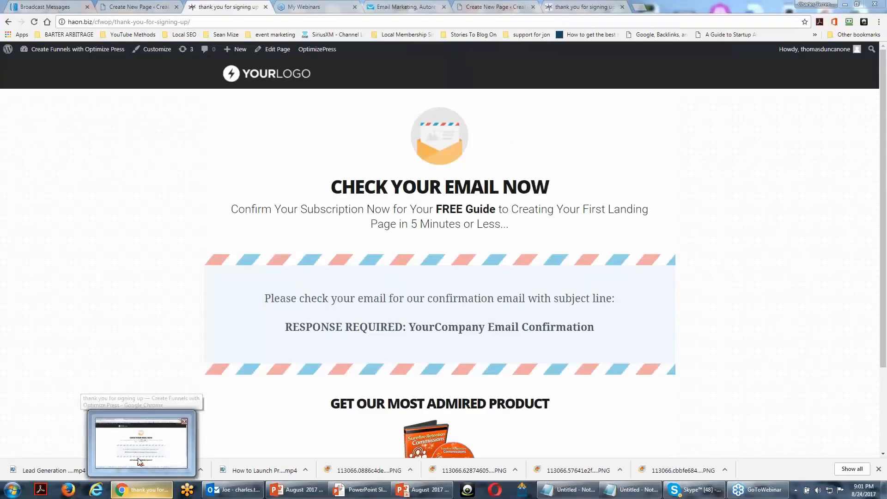
pyautogui.click(139, 461)
pyautogui.moveTo(587, 6); pyautogui.dragTo(499, 28)
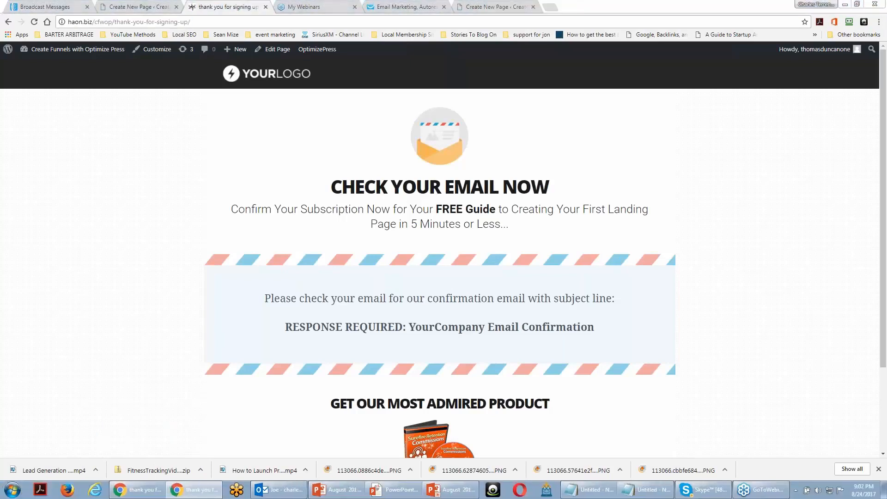
pyautogui.hotkey('ctrl', 't')
pyautogui.moveTo(0, 4); pyautogui.dragTo(87, 2)
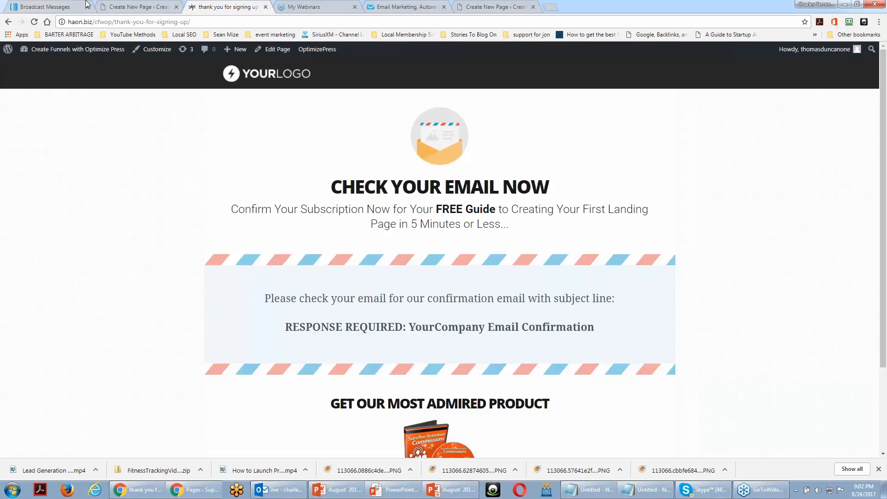
pyautogui.moveTo(88, 4); pyautogui.dragTo(405, 6)
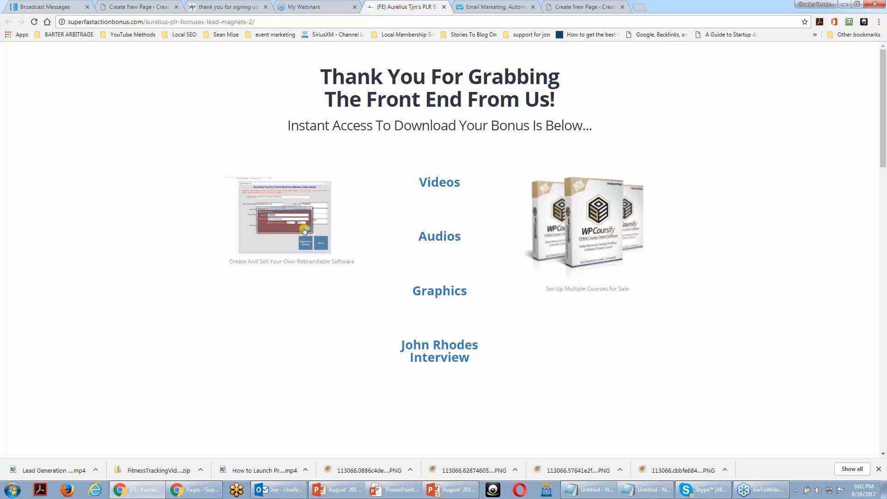
# Return to the PowerPoint slideshow and reveal the delivery-page bullet about contact and social media pages
pyautogui.click(844, 4)
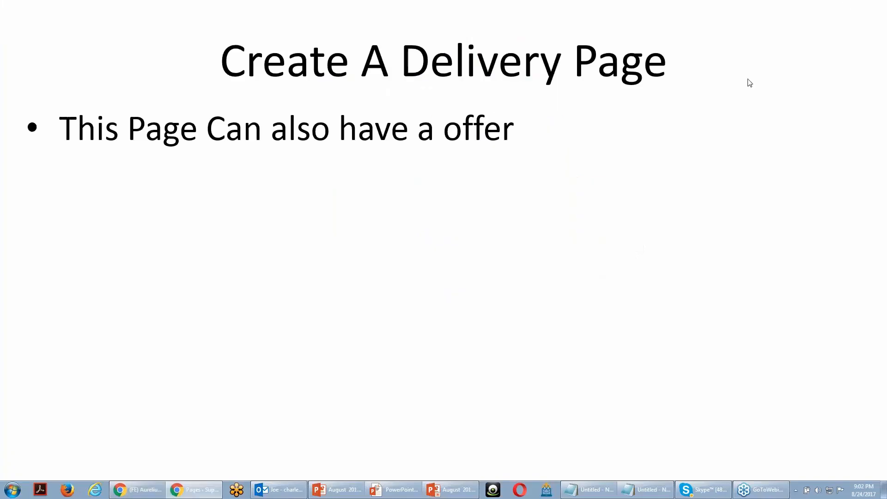
pyautogui.click(659, 213)
pyautogui.click(658, 212)
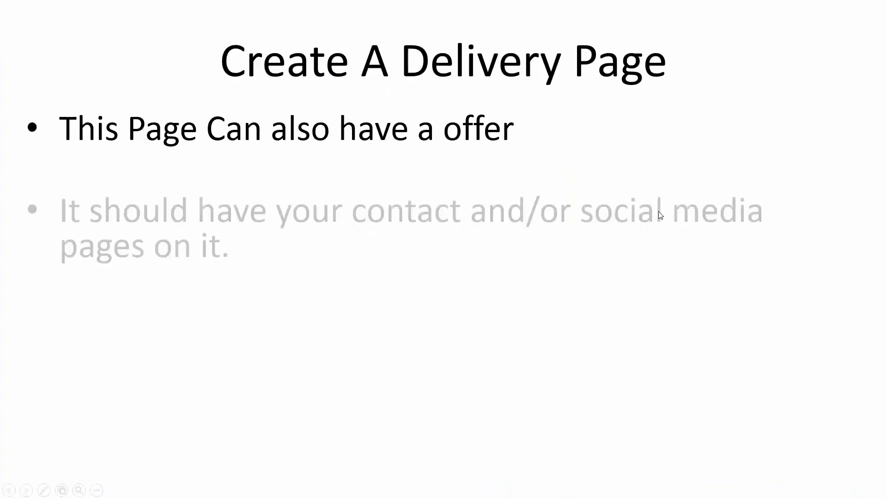
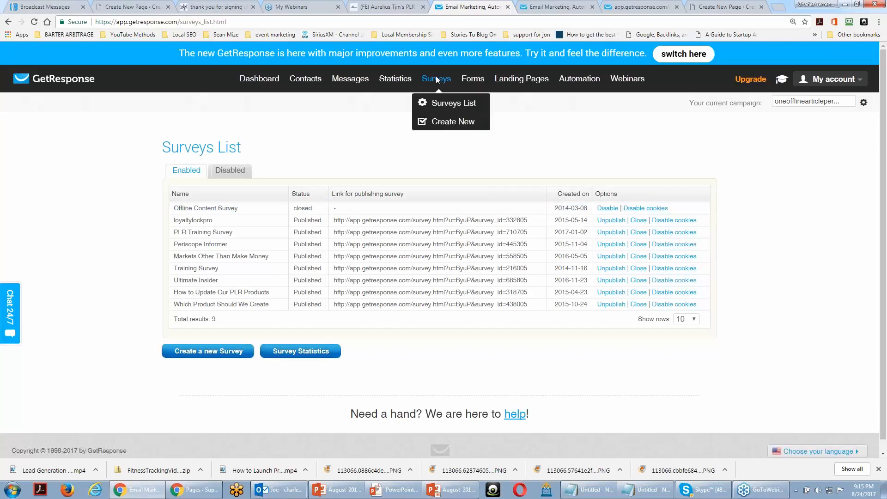
# Start a new GetResponse survey in a separate browser tab and name it "CPA Marketing Survey"
pyautogui.rightClick(438, 124)
pyautogui.click(462, 129)
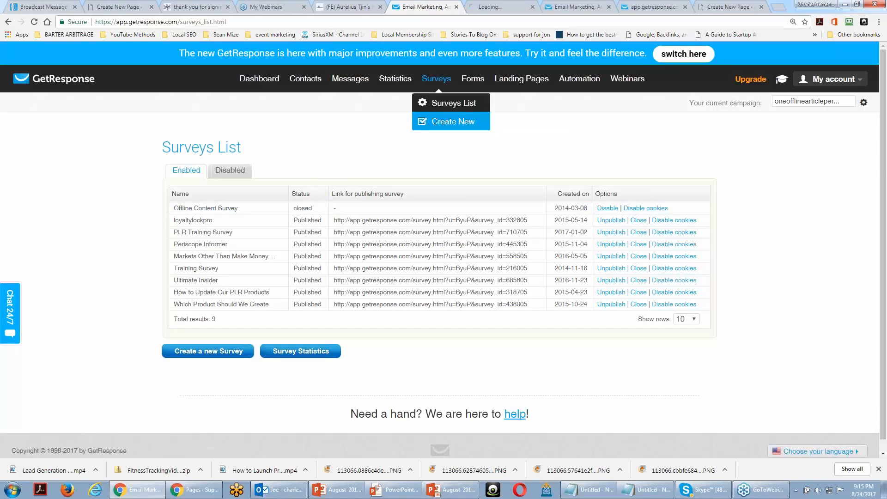
pyautogui.click(494, 3)
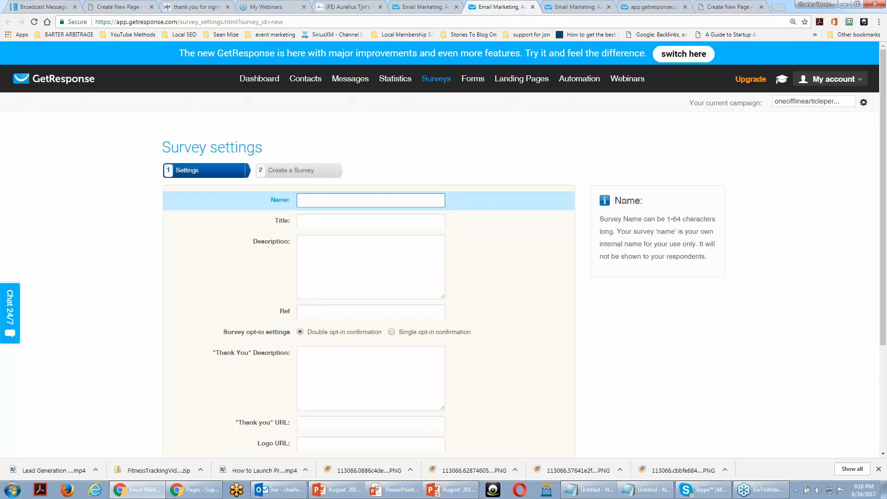
pyautogui.write('CPA Marketing Survey')
pyautogui.press('Tab')
# Copy the survey name into the Title field so the title also reads "CPA Marketing Survey"
pyautogui.moveTo(388, 199); pyautogui.dragTo(259, 197)
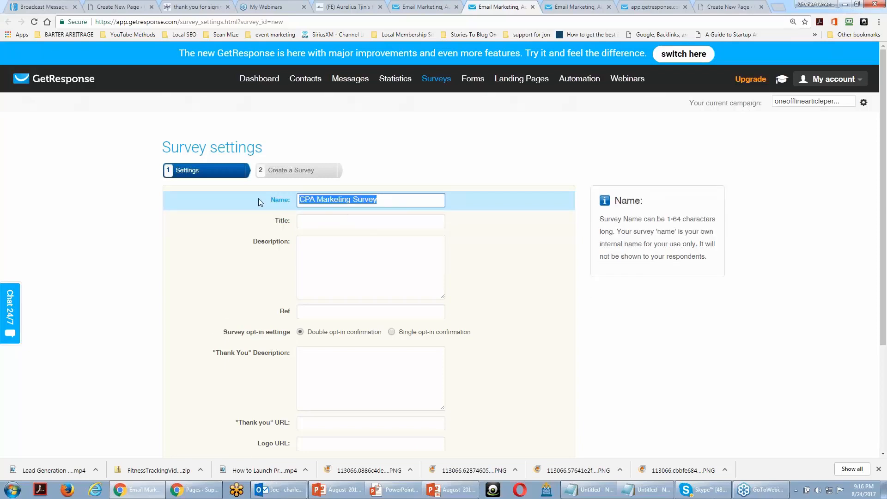
pyautogui.hotkey('ctrl', 'c')
pyautogui.press('Tab')
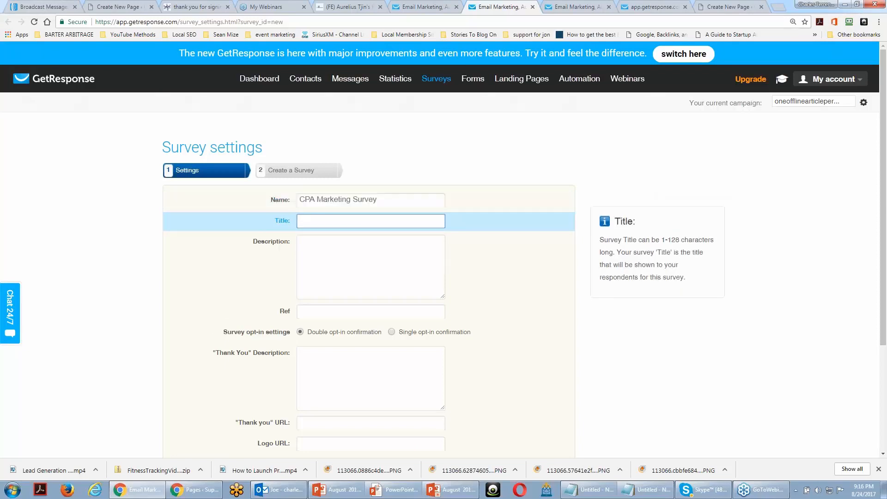
pyautogui.hotkey('ctrl', 'v')
# Enter "How do you learn CPA Marketing" as the survey description
pyautogui.click(309, 243)
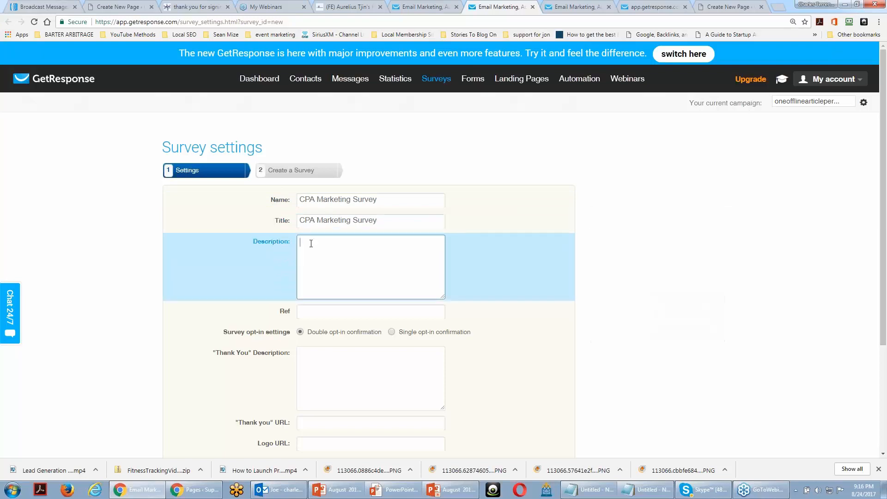
pyautogui.write('do')
pyautogui.press('BackSpace')
pyautogui.press('BackSpace')
pyautogui.write('HO')
pyautogui.press('BackSpace')
pyautogui.write('ou')
pyautogui.write(' do you')
pyautogui.write(' learn CPA Marketing')
pyautogui.scroll(-1, 390, 293)
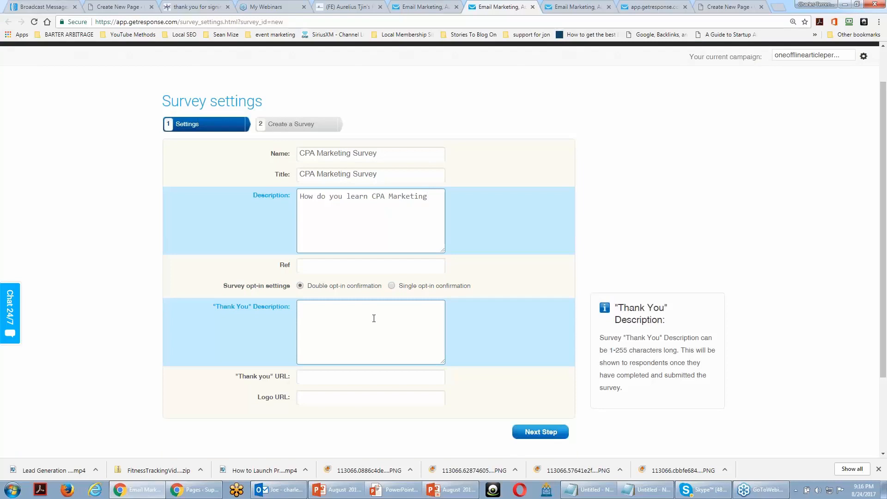
pyautogui.click(391, 285)
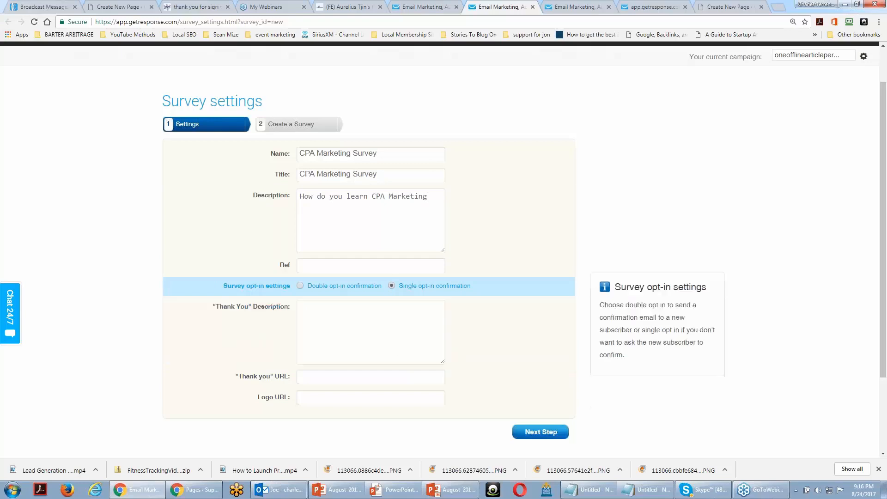
pyautogui.click(320, 309)
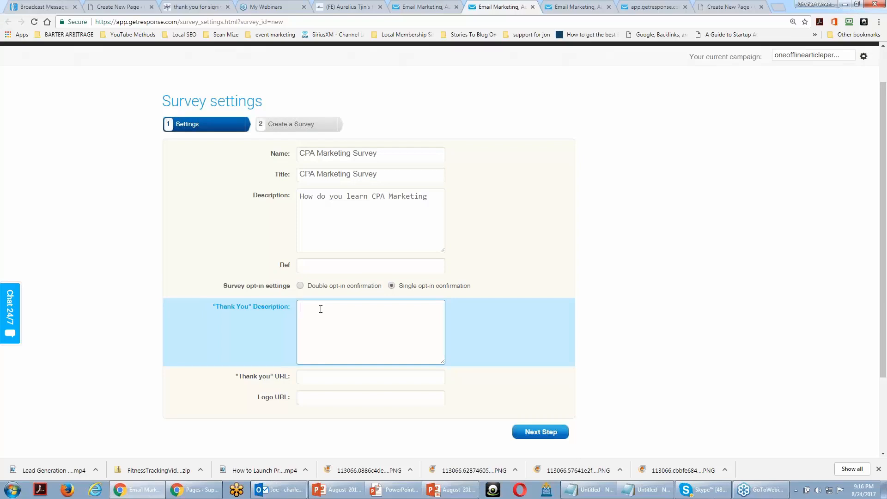
pyautogui.click(317, 374)
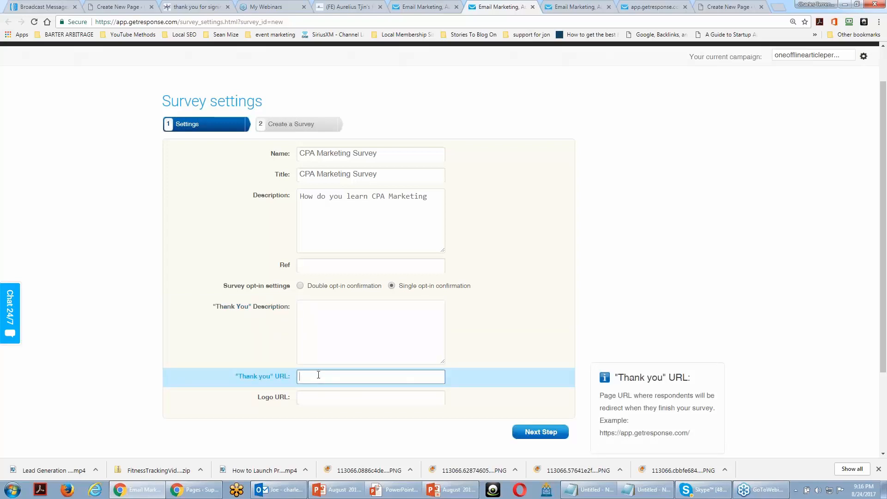
pyautogui.write('http')
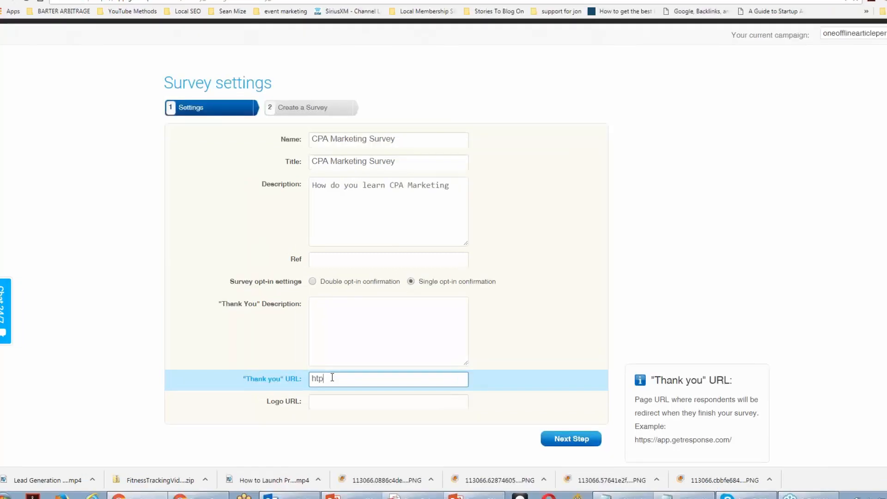
pyautogui.write('://g')
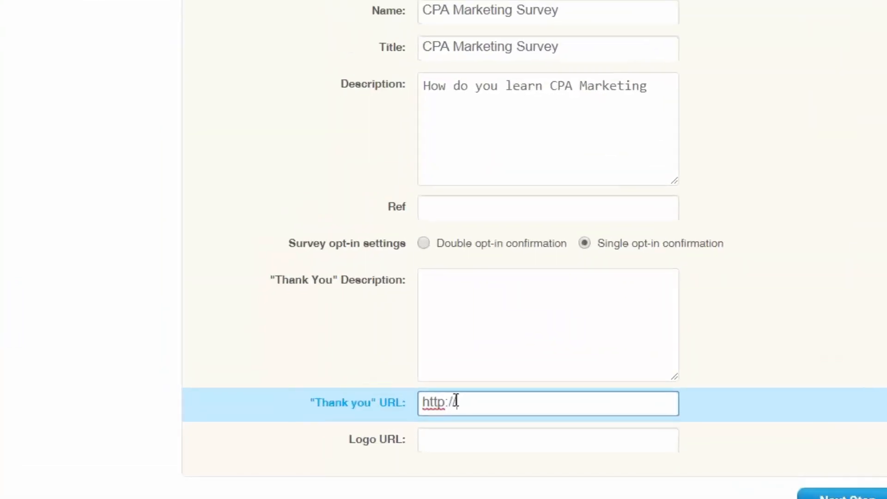
pyautogui.write('oogle.com')
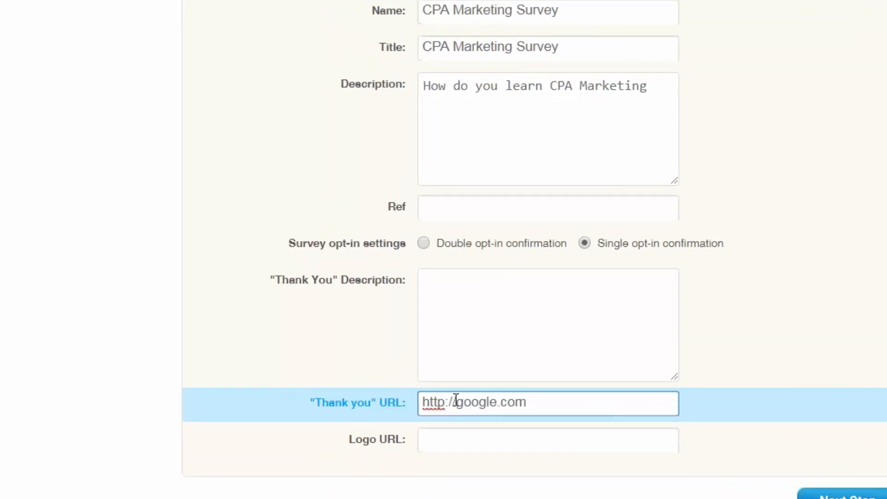
# Enter "You have 3 free documents." as the "Thank You" description and proceed to the survey-building step
pyautogui.click(481, 291)
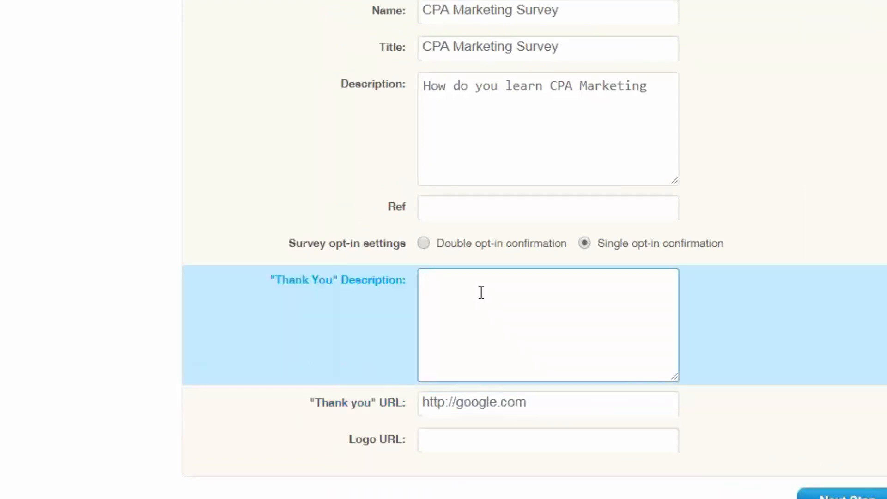
pyautogui.write('You have 3 fre')
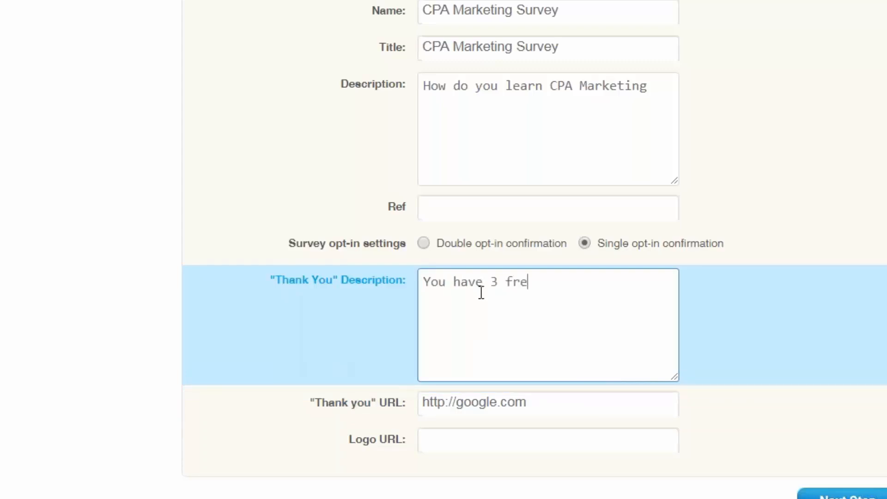
pyautogui.write('e documents.')
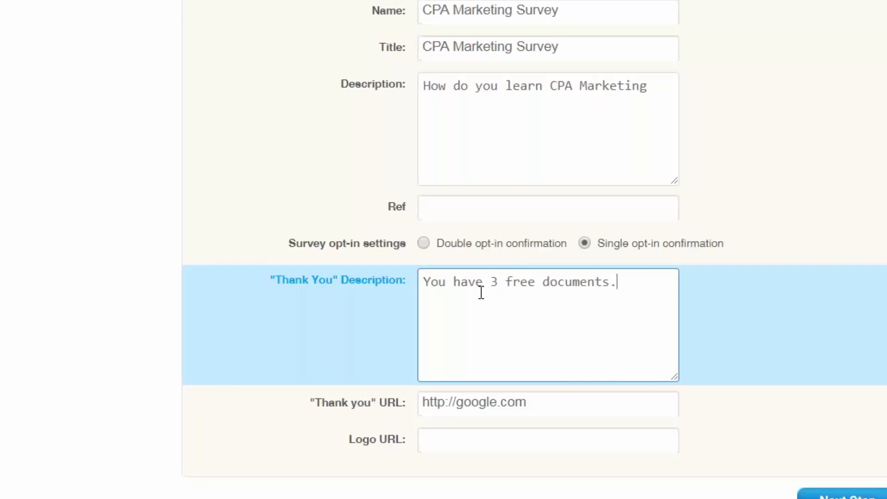
pyautogui.press('Return')
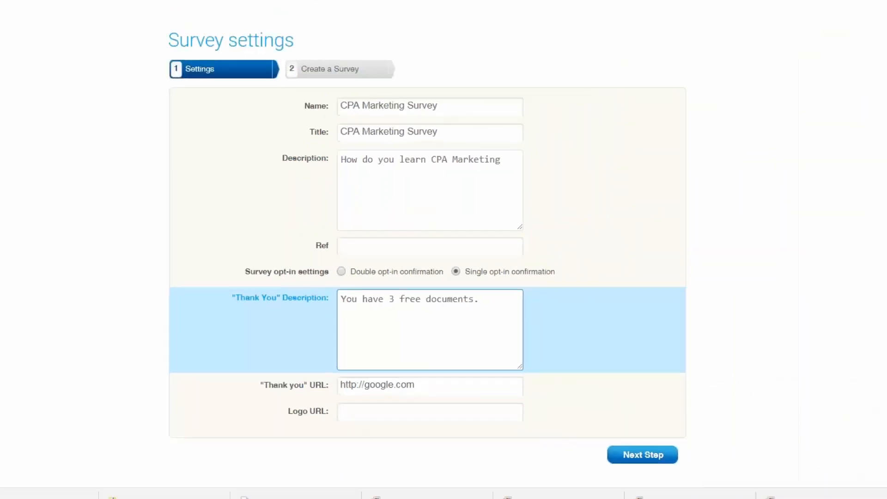
pyautogui.click(631, 455)
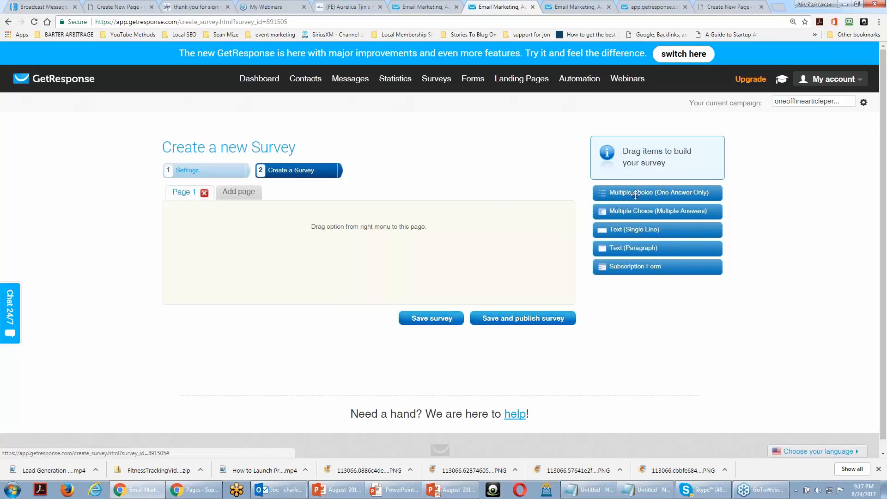
# Add a one-answer multiple choice question to Page 1 and set its first option to "I Learned through a product"
pyautogui.moveTo(635, 194); pyautogui.dragTo(208, 308)
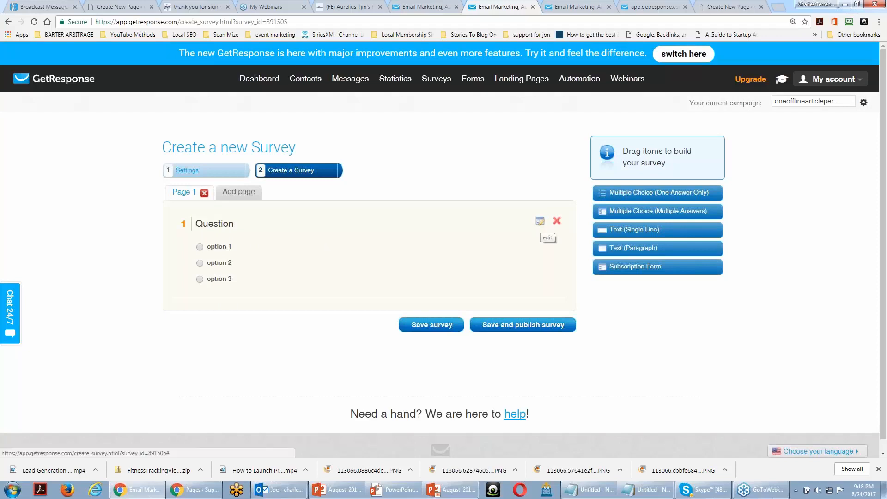
pyautogui.click(540, 222)
pyautogui.click(269, 274)
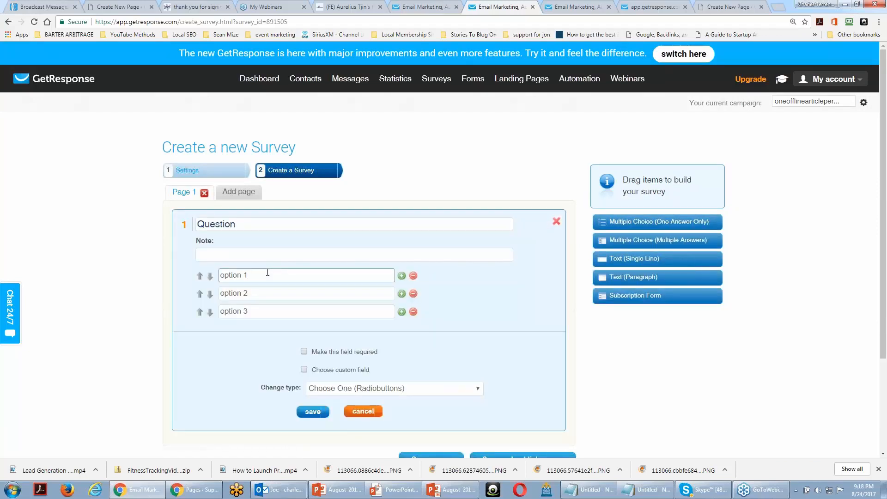
pyautogui.press('BackSpace')
pyautogui.press('BackSpace')
pyautogui.press('BackSpace')
pyautogui.press('BackSpace')
pyautogui.press('BackSpace')
pyautogui.press('BackSpace')
pyautogui.write('I Learned to')
pyautogui.press('BackSpace')
pyautogui.write('hr')
pyautogui.press('BackSpace')
pyautogui.press('BackSpace')
pyautogui.write('hrough a product')
# Replace the question's second option with "I Learned through trial and error"
pyautogui.moveTo(272, 286); pyautogui.dragTo(211, 297)
pyautogui.write('I')
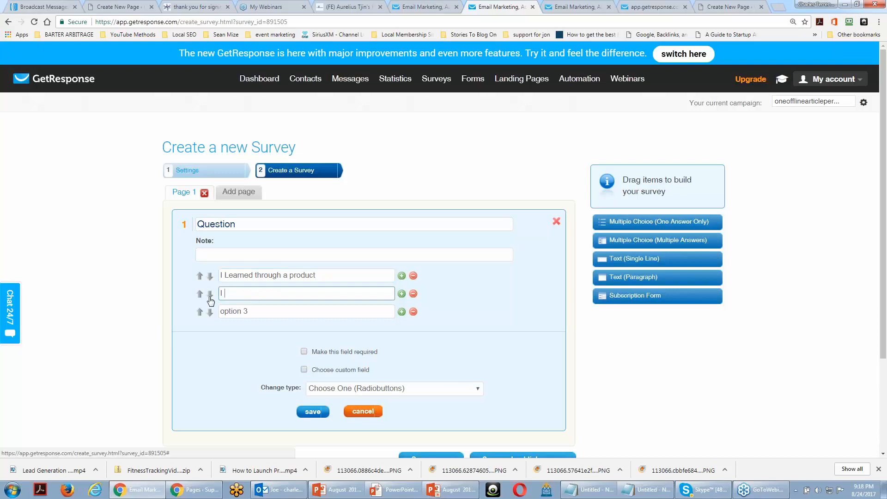
pyautogui.write(' Learned through trial and error')
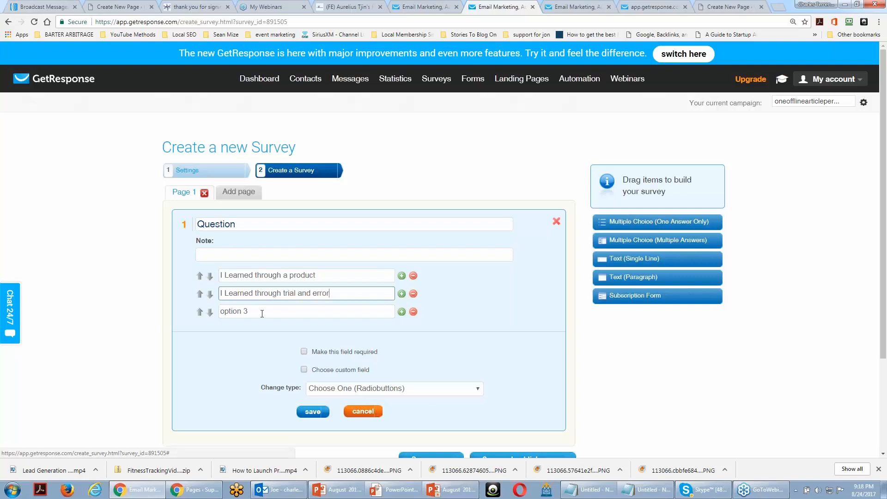
# Replace the question's third option with "I Learned from a coach"
pyautogui.click(245, 311)
pyautogui.press('BackSpace')
pyautogui.press('BackSpace')
pyautogui.press('BackSpace')
pyautogui.press('BackSpace')
pyautogui.press('BackSpace')
pyautogui.press('BackSpace')
pyautogui.press('BackSpace')
pyautogui.press('BackSpace')
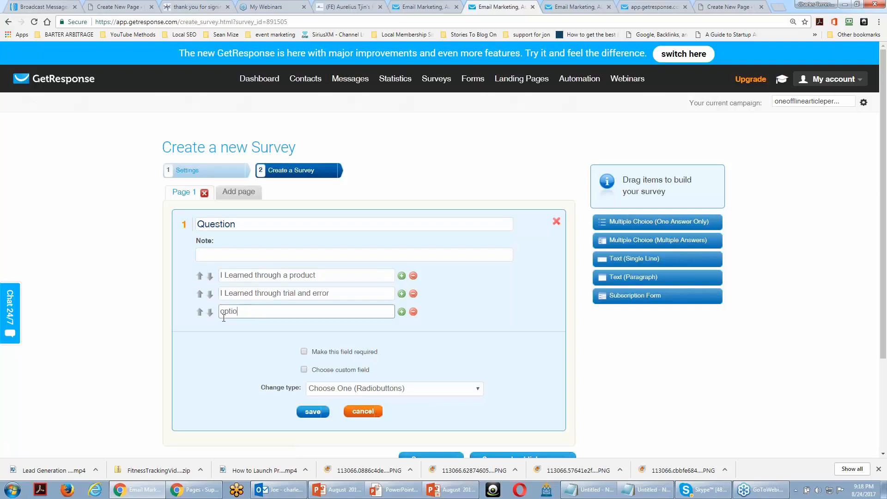
pyautogui.write('I')
pyautogui.write(' Learned')
pyautogui.write(' from a')
pyautogui.write(' caoch')
pyautogui.press('BackSpace')
pyautogui.press('BackSpace')
pyautogui.press('BackSpace')
pyautogui.press('BackSpace')
pyautogui.write('aoc')
pyautogui.press('BackSpace')
pyautogui.write('oach')
# Set the question text to "How did you learn CPA Marketing"
pyautogui.doubleClick(216, 224)
pyautogui.write('HO')
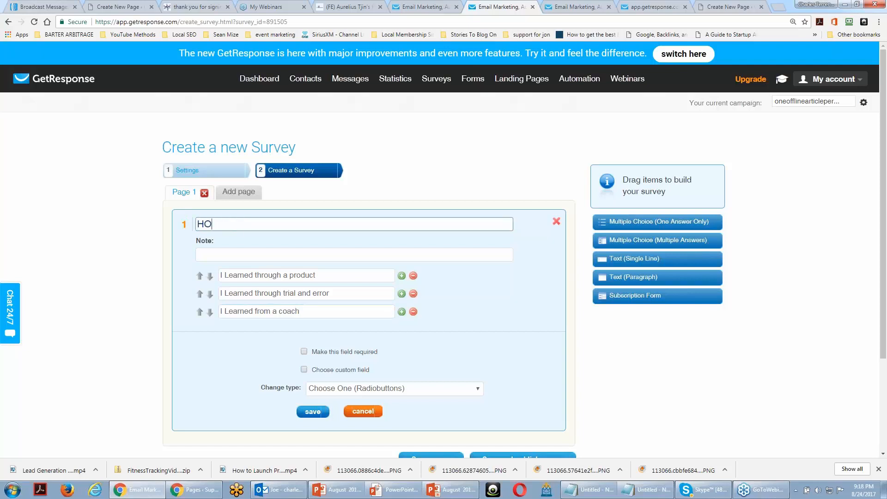
pyautogui.write('w')
pyautogui.press('BackSpace')
pyautogui.press('BackSpace')
pyautogui.write('ow did yuo lea')
pyautogui.press('BackSpace')
pyautogui.press('BackSpace')
pyautogui.press('BackSpace')
pyautogui.press('BackSpace')
pyautogui.press('BackSpace')
pyautogui.press('BackSpace')
pyautogui.write('ou learn CPA Marketi')
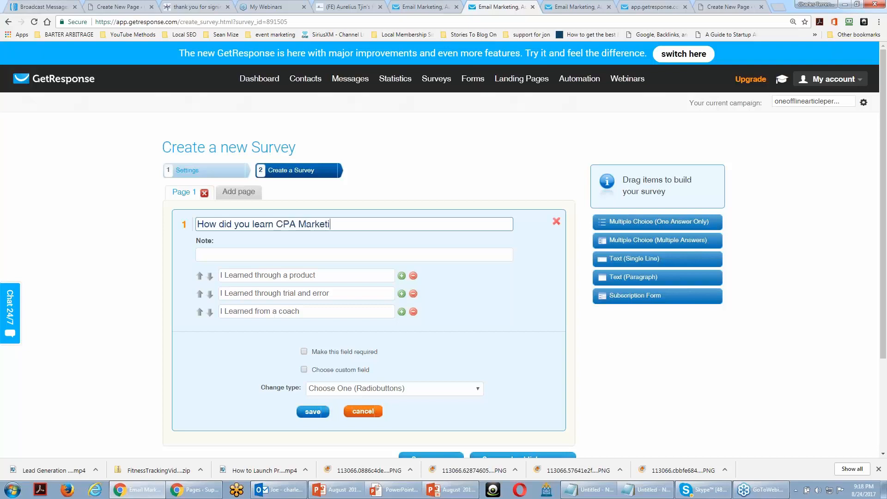
pyautogui.write('ng')
# Make the question required, change its type to Choose One (List), and save the question
pyautogui.scroll(-1, 332, 262)
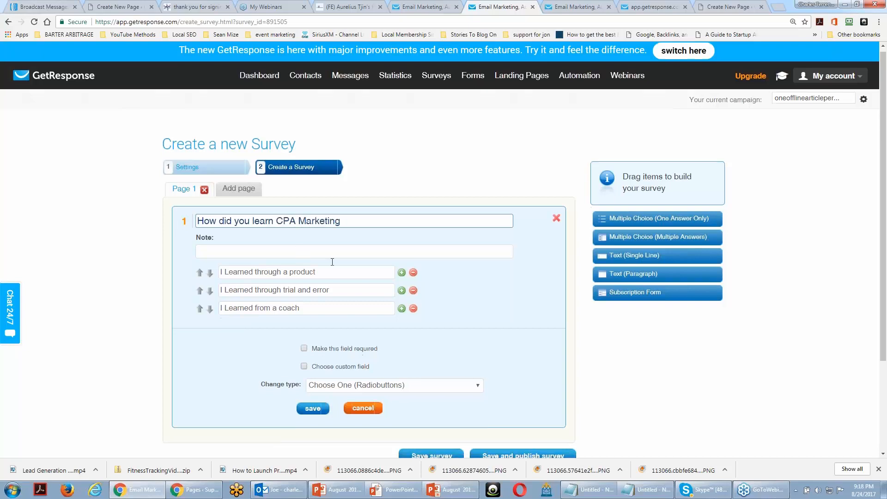
pyautogui.scroll(-2, 332, 262)
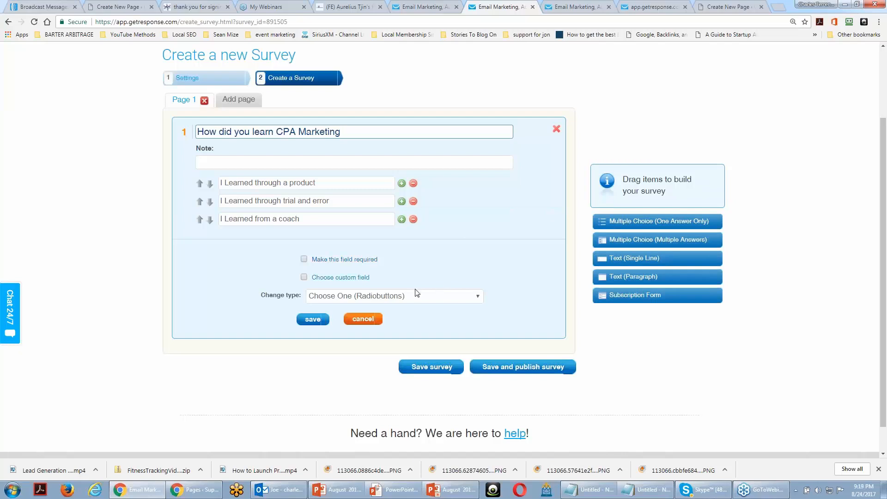
pyautogui.click(304, 259)
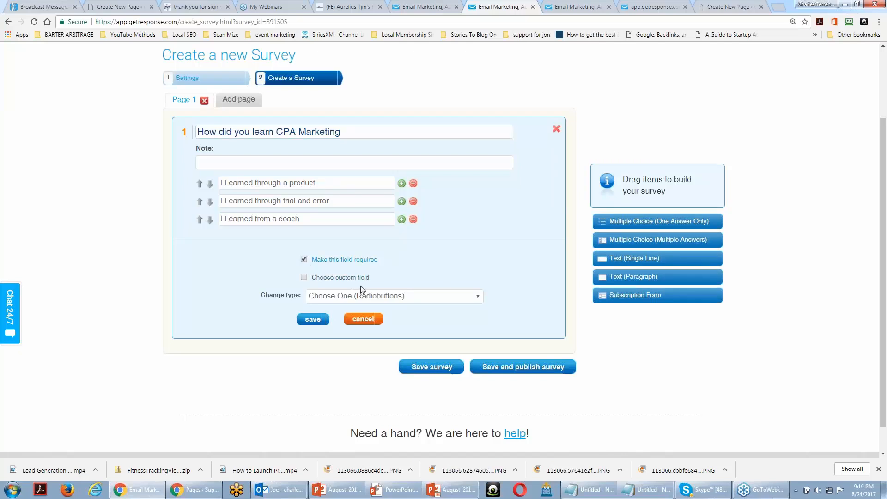
pyautogui.click(472, 298)
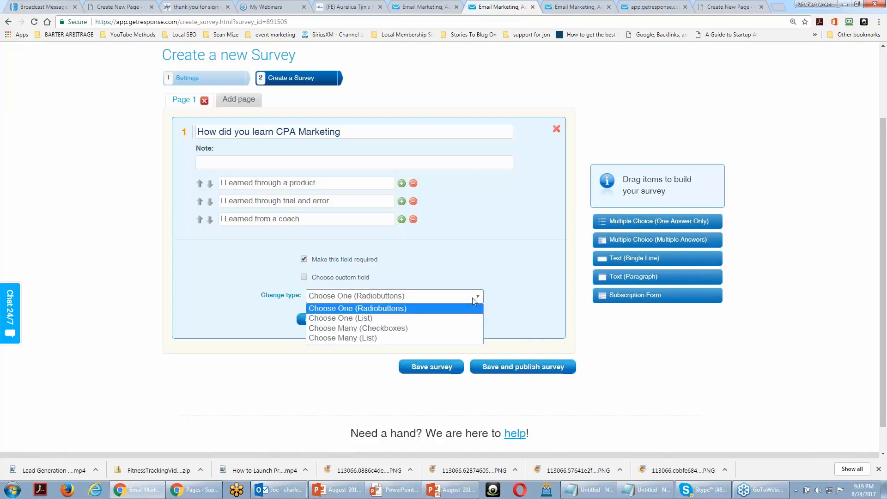
pyautogui.click(472, 298)
pyautogui.click(472, 298)
pyautogui.click(415, 319)
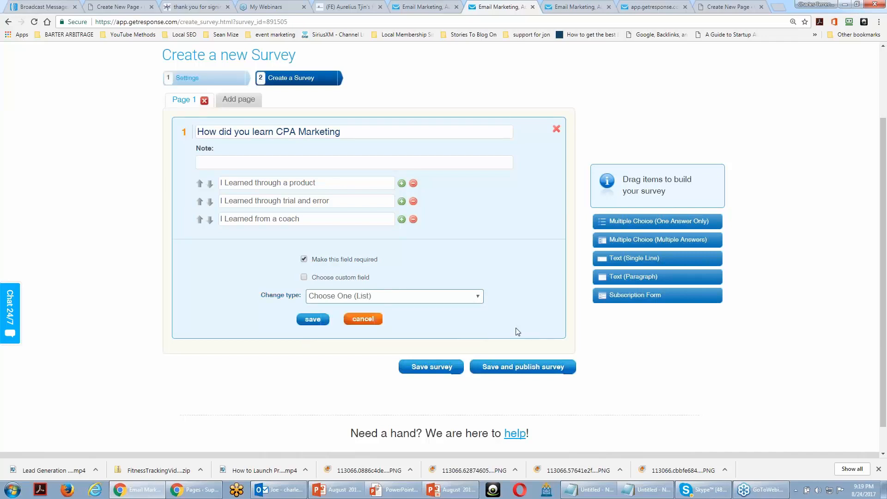
pyautogui.click(313, 320)
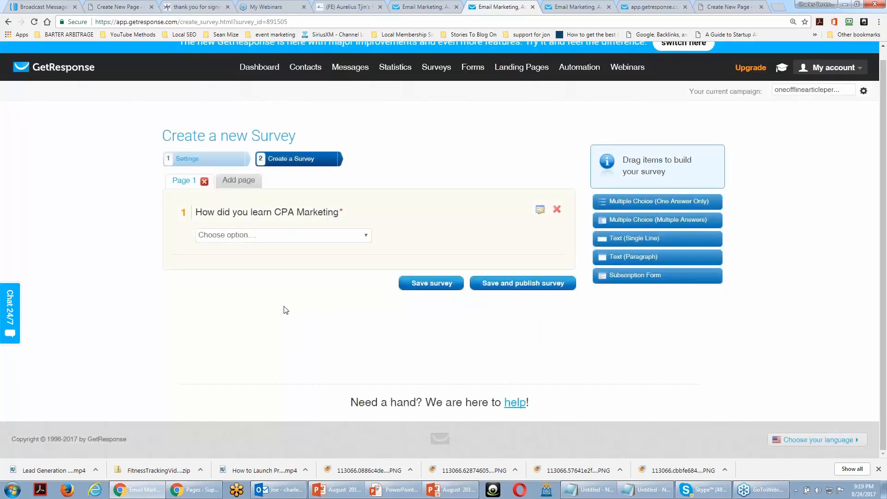
# Check the answer choices in the question's dropdown and return to the Surveys List
pyautogui.click(346, 239)
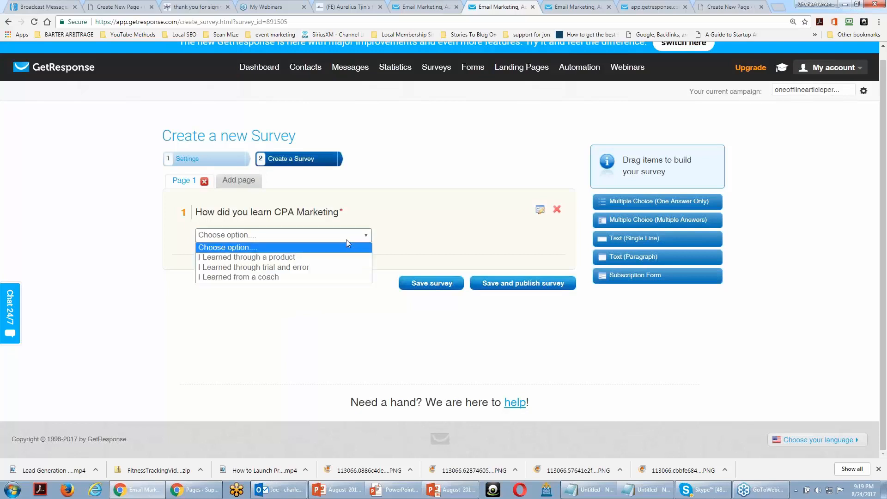
pyautogui.click(347, 242)
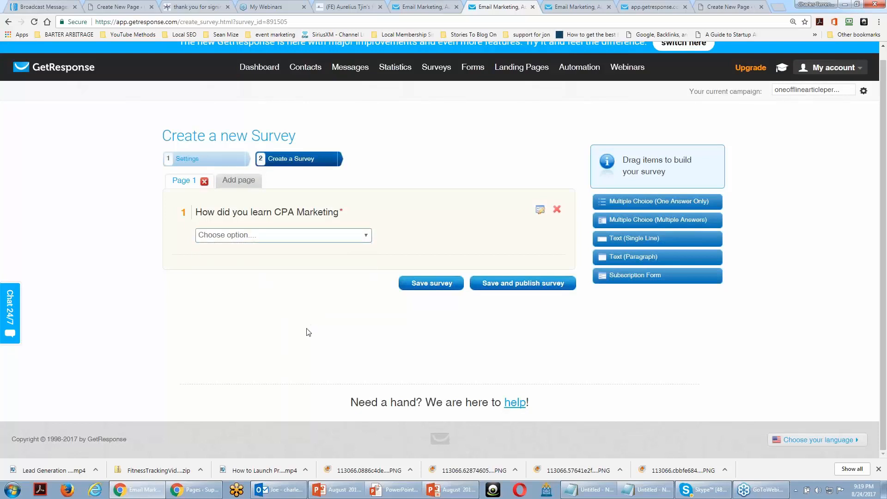
pyautogui.moveTo(428, 80)
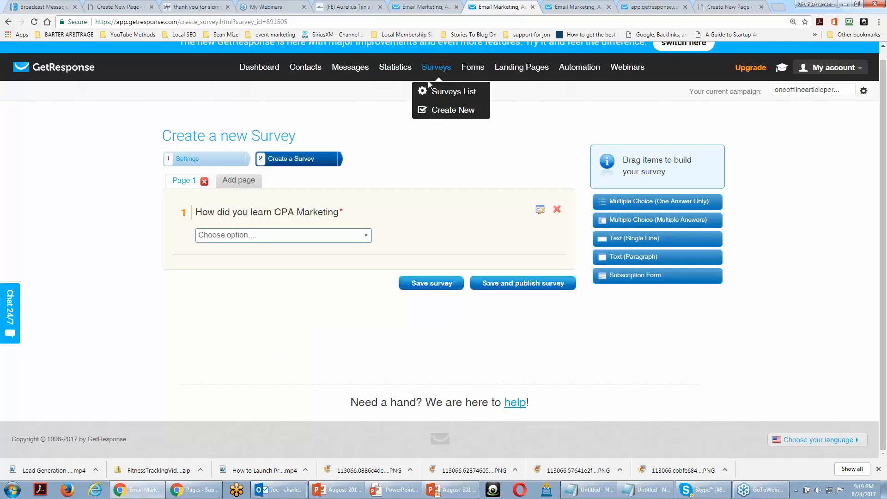
pyautogui.scroll(1, 428, 86)
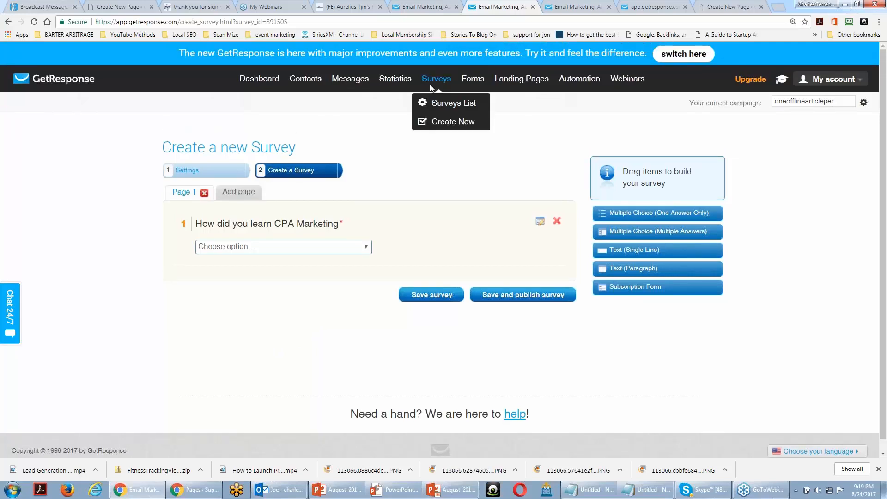
pyautogui.click(432, 103)
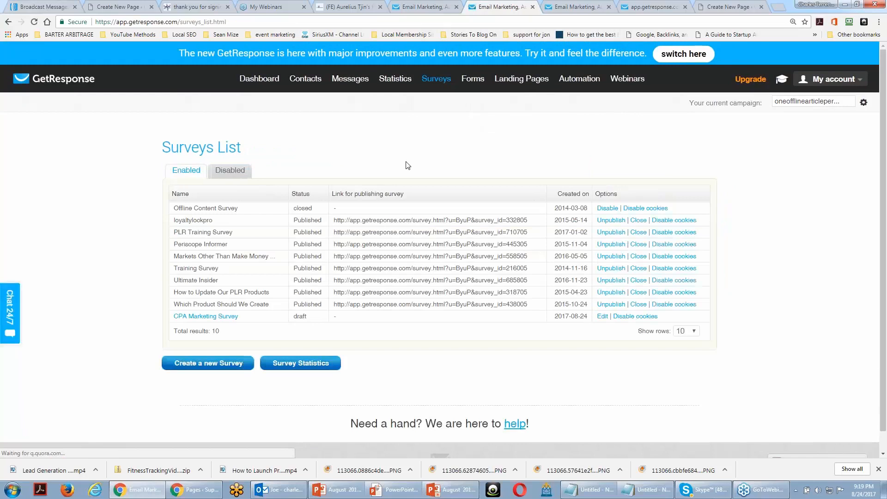
pyautogui.click(402, 10)
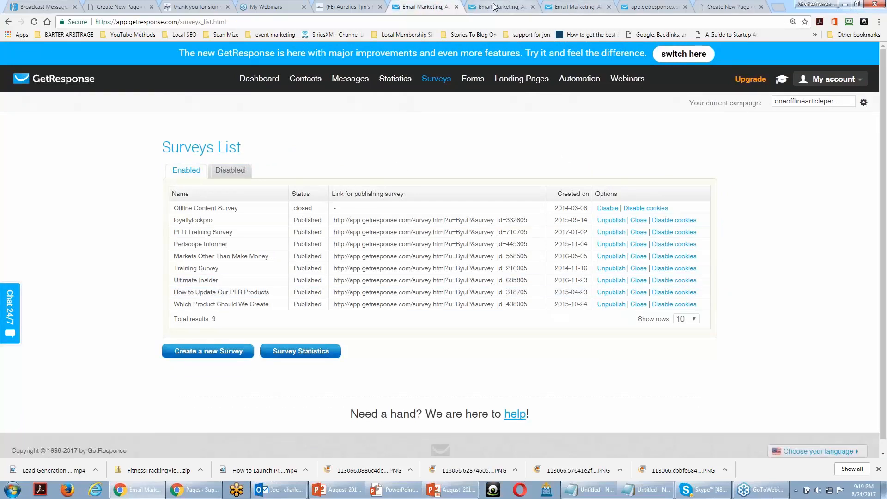
pyautogui.click(576, 6)
pyautogui.click(624, 6)
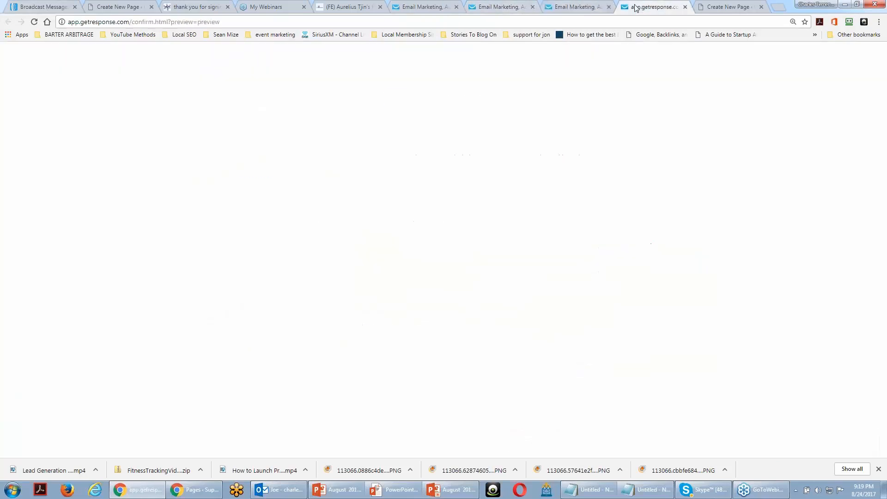
pyautogui.click(504, 7)
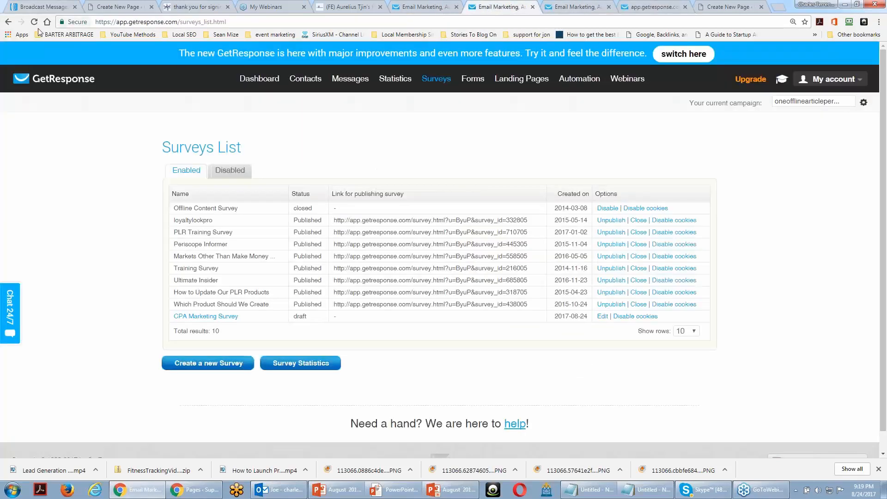
# Open the draft CPA Marketing Survey for editing, keep its settings, and save and publish it
pyautogui.click(603, 316)
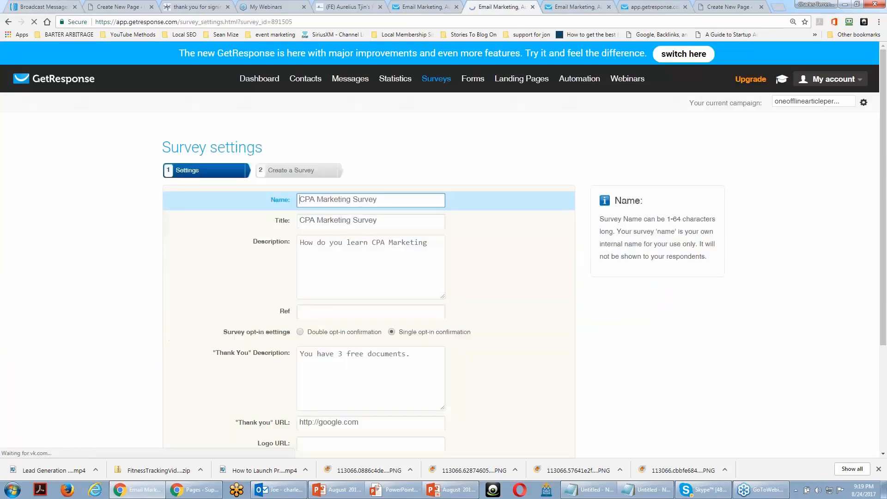
pyautogui.scroll(-3, 452, 313)
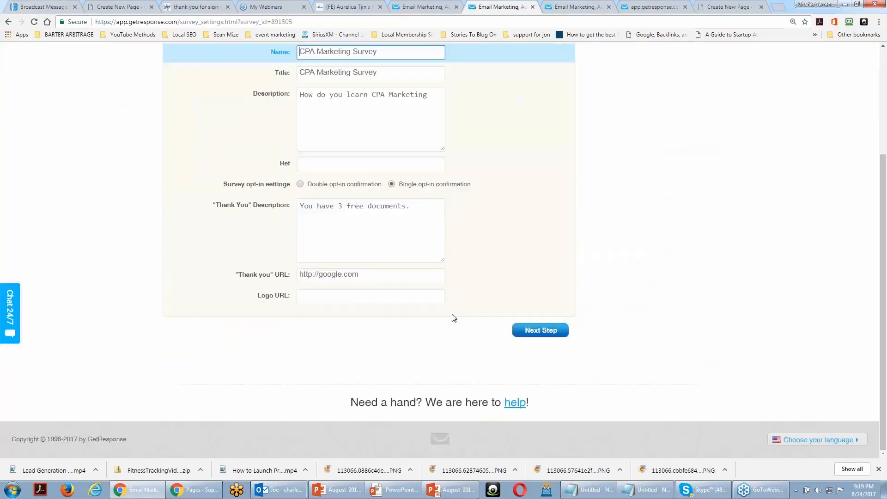
pyautogui.click(522, 332)
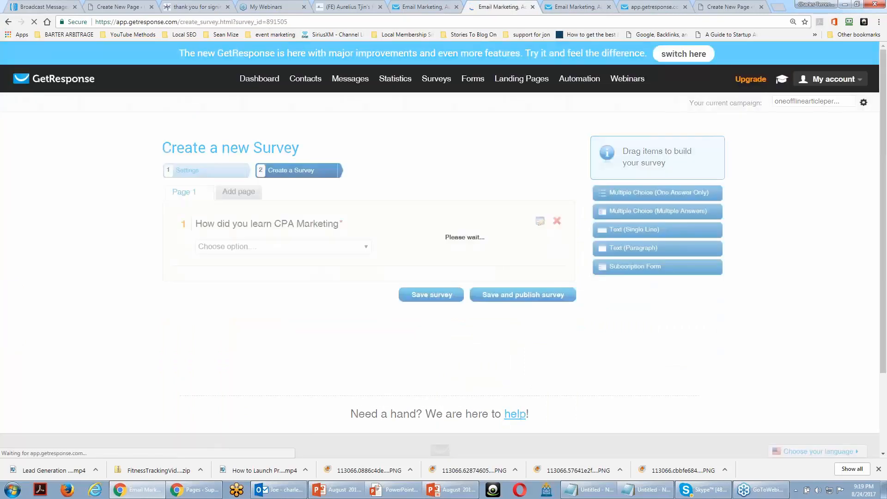
pyautogui.click(513, 297)
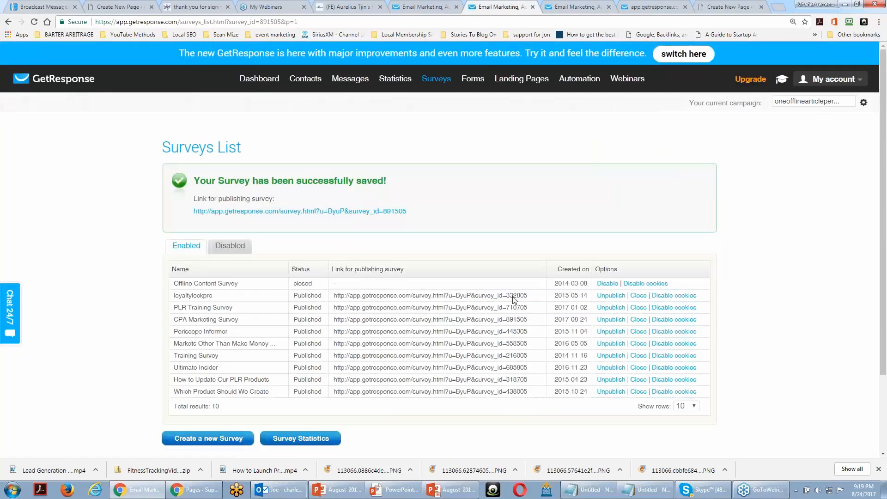
# Copy the publishing link of the CPA Marketing Survey and open it in a new browser tab
pyautogui.scroll(-1, 545, 195)
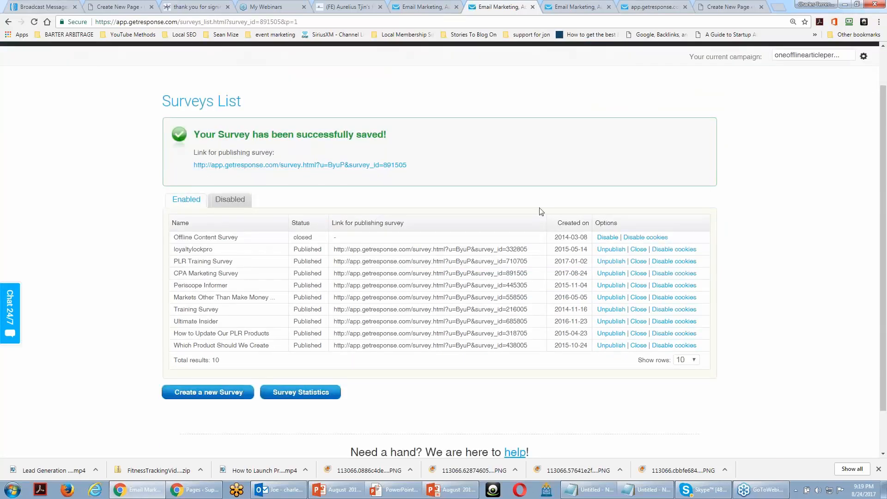
pyautogui.rightClick(334, 169)
pyautogui.click(371, 221)
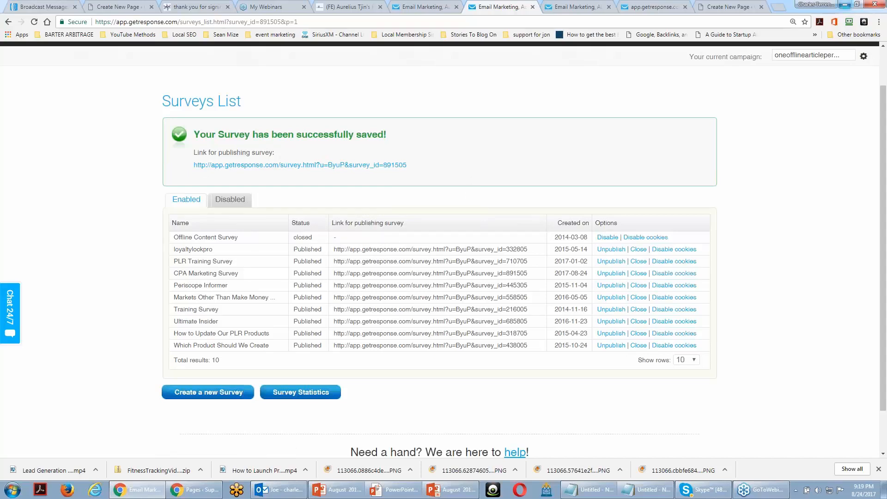
pyautogui.click(779, 6)
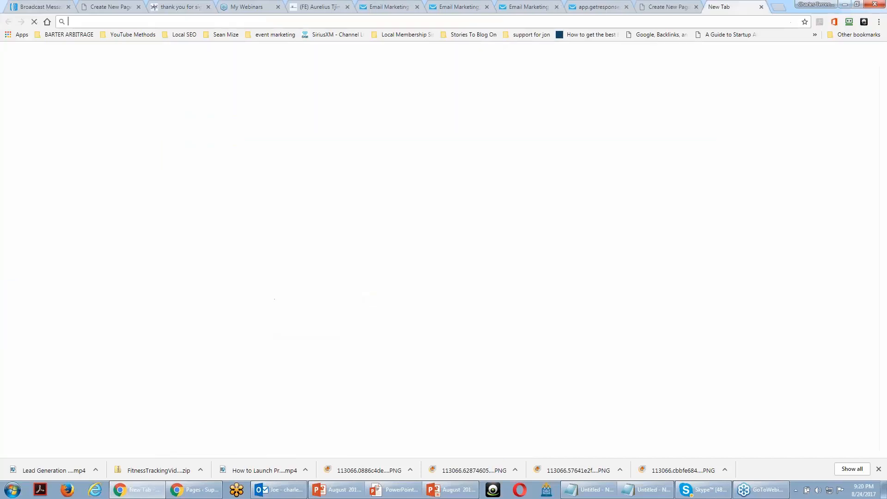
pyautogui.rightClick(448, 22)
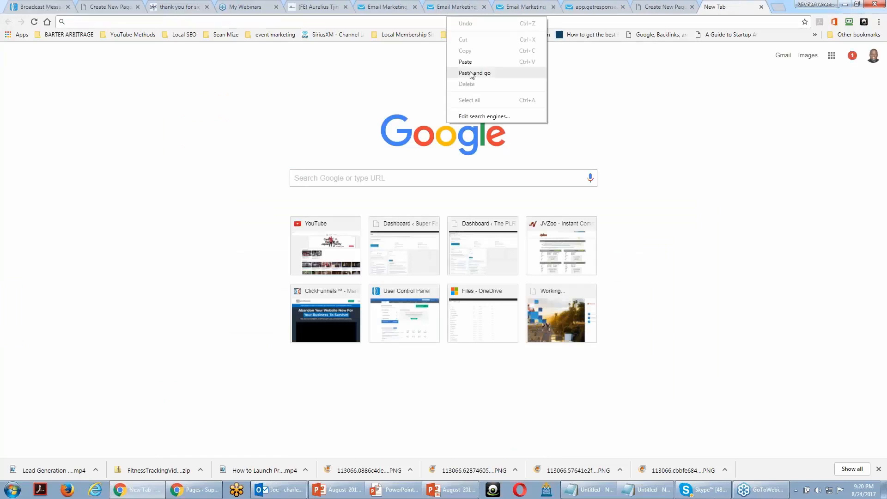
pyautogui.click(471, 74)
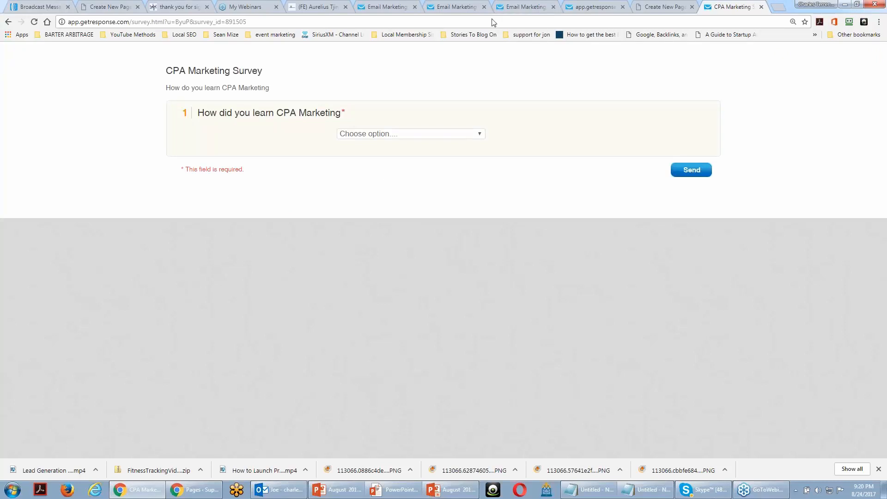
# Answer the survey question with "I Learned from a coach" and submit the response
pyautogui.click(472, 134)
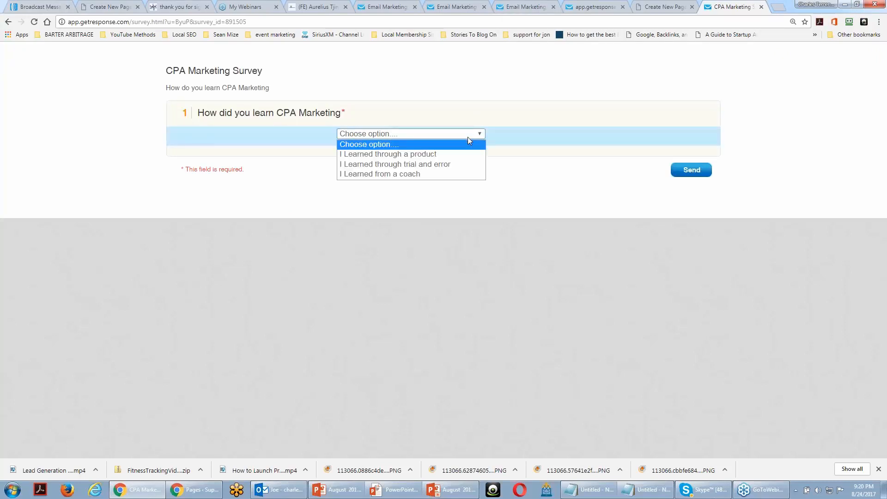
pyautogui.click(458, 174)
pyautogui.click(675, 174)
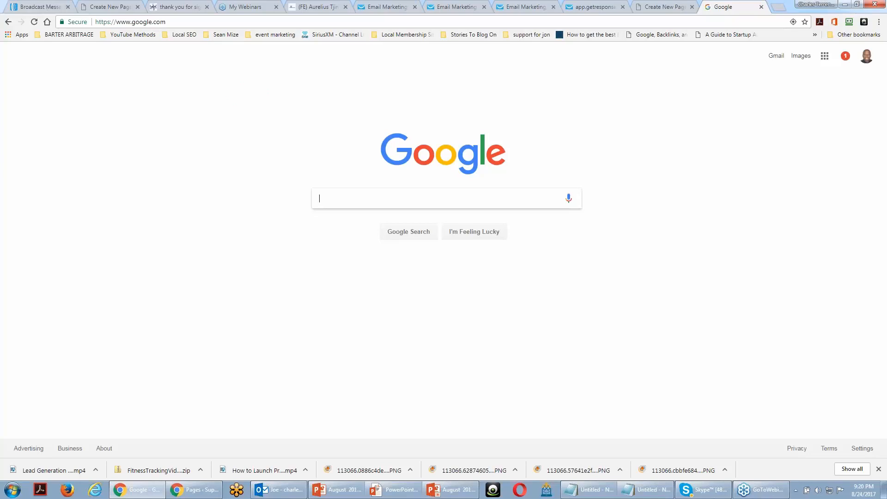
pyautogui.click(844, 4)
pyautogui.click(695, 115)
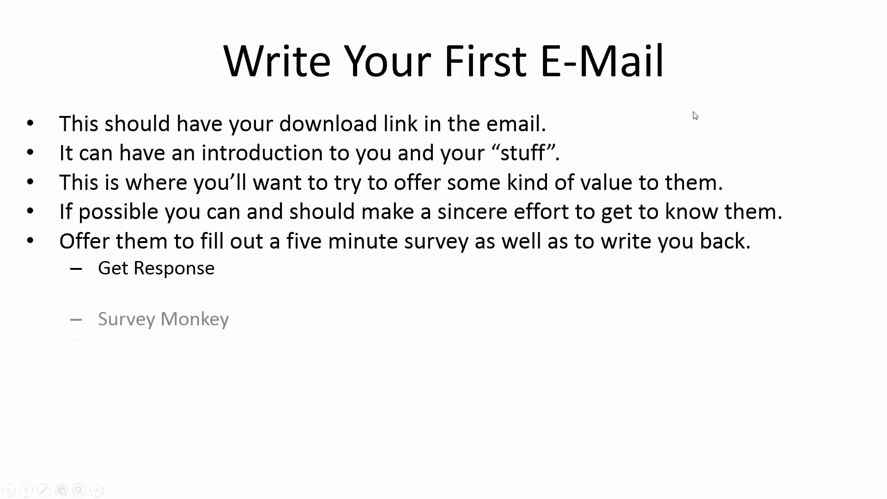
pyautogui.click(694, 116)
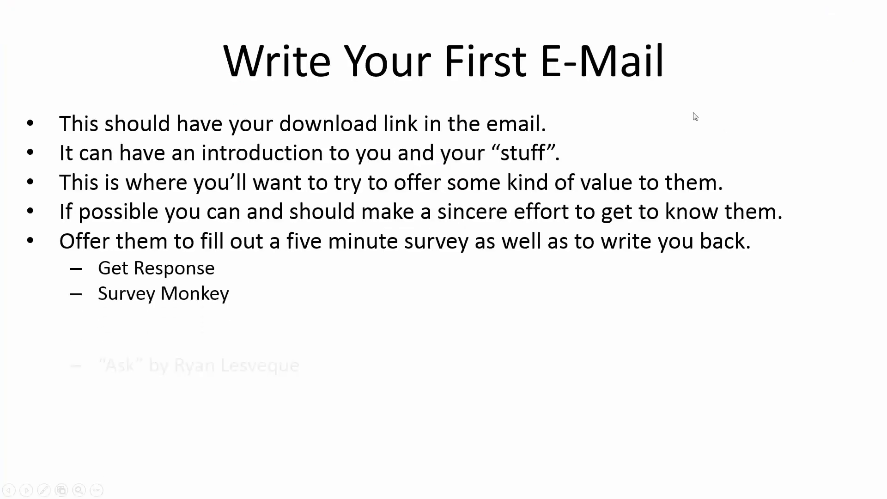